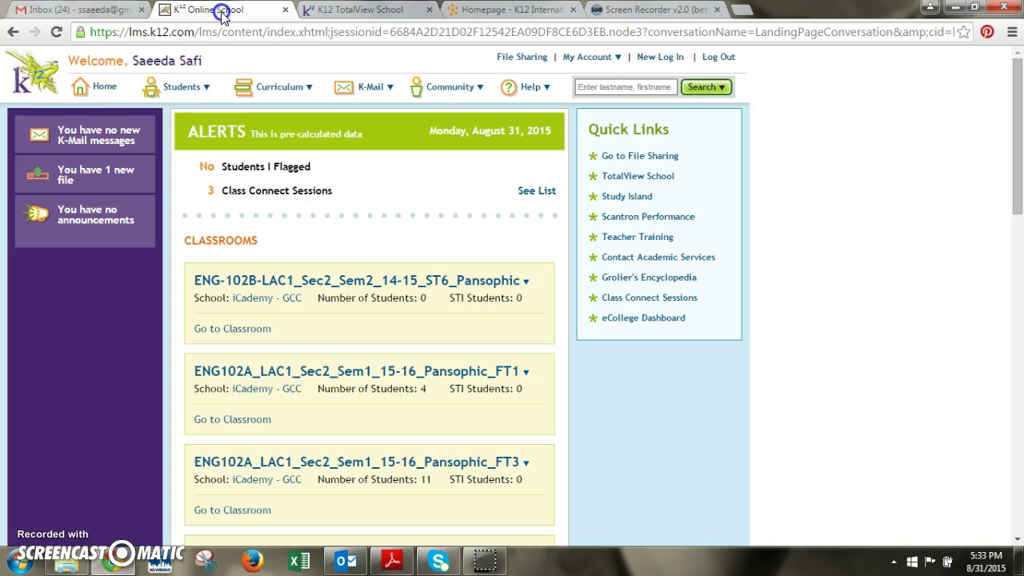
Step: Switch between the K12 Online School, TotalView School and International Academy tabs
click(223, 20)
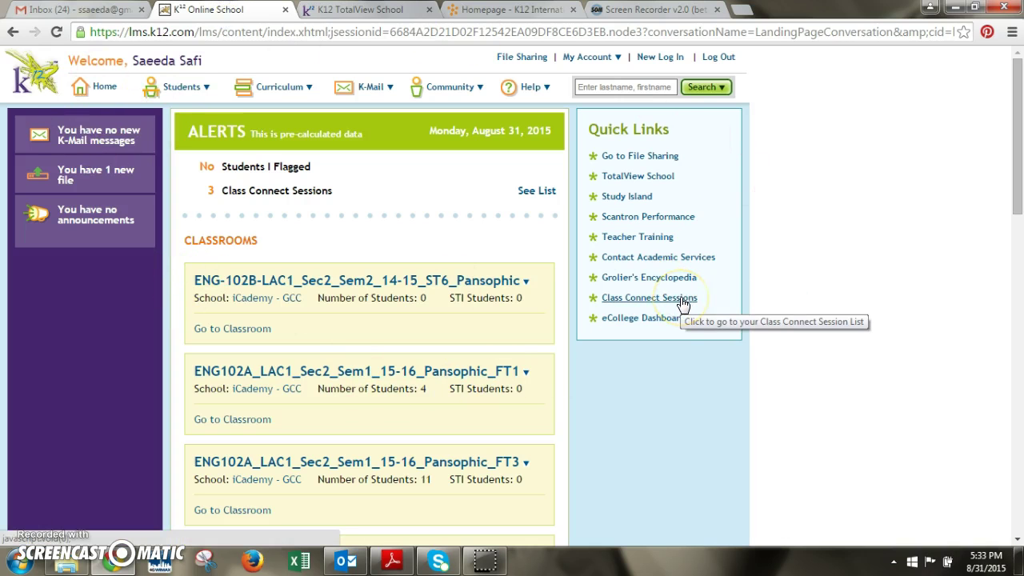
click(377, 11)
click(488, 10)
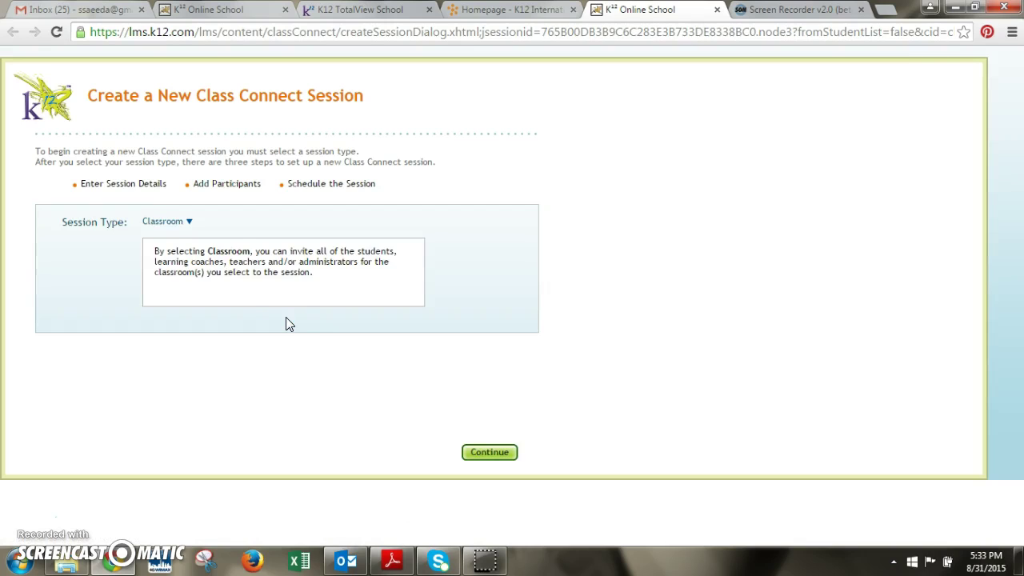
Step: Open the Session Type dropdown beside Classroom to list the session types
click(186, 231)
click(186, 227)
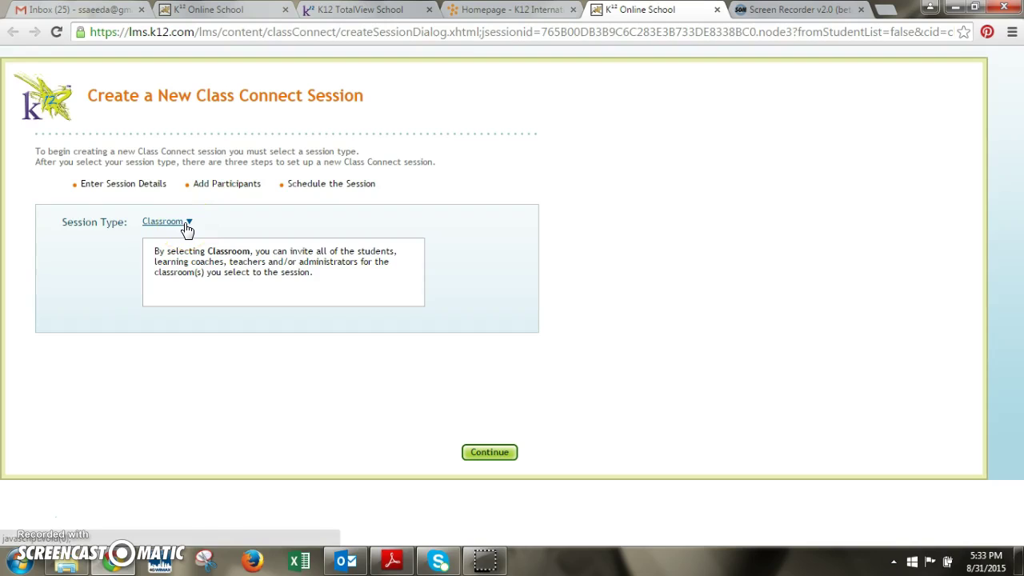
click(186, 228)
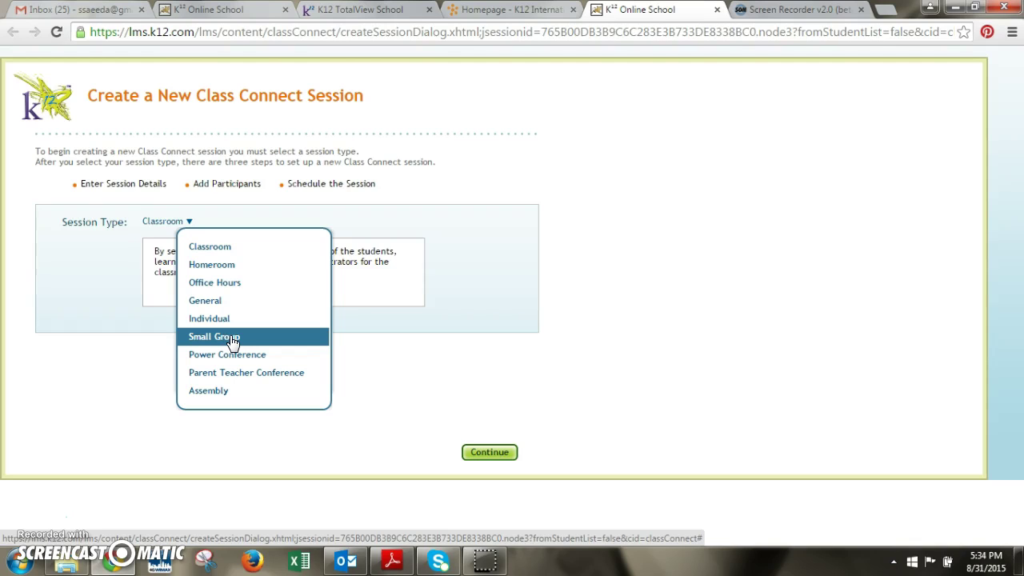
click(239, 362)
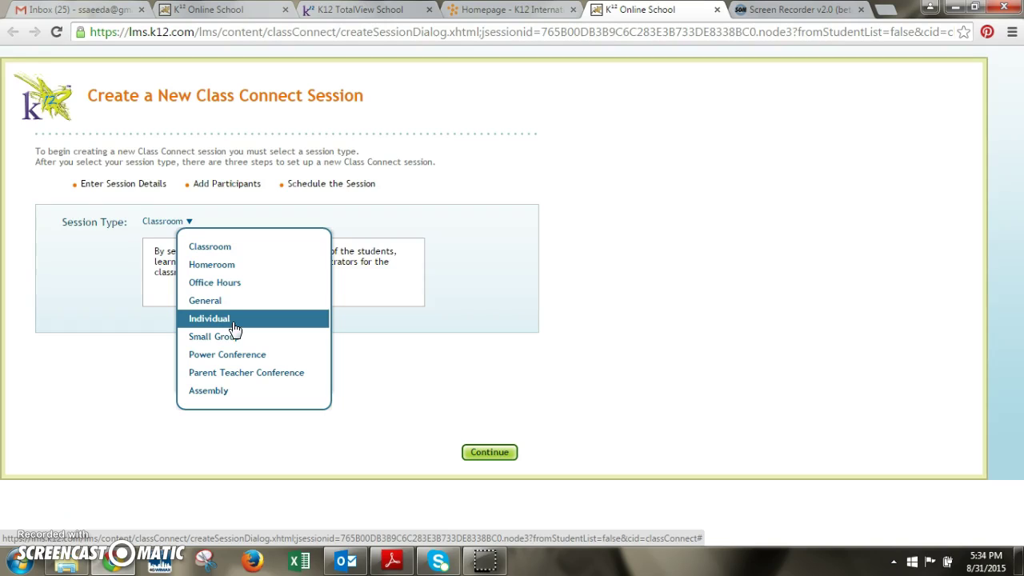
click(222, 392)
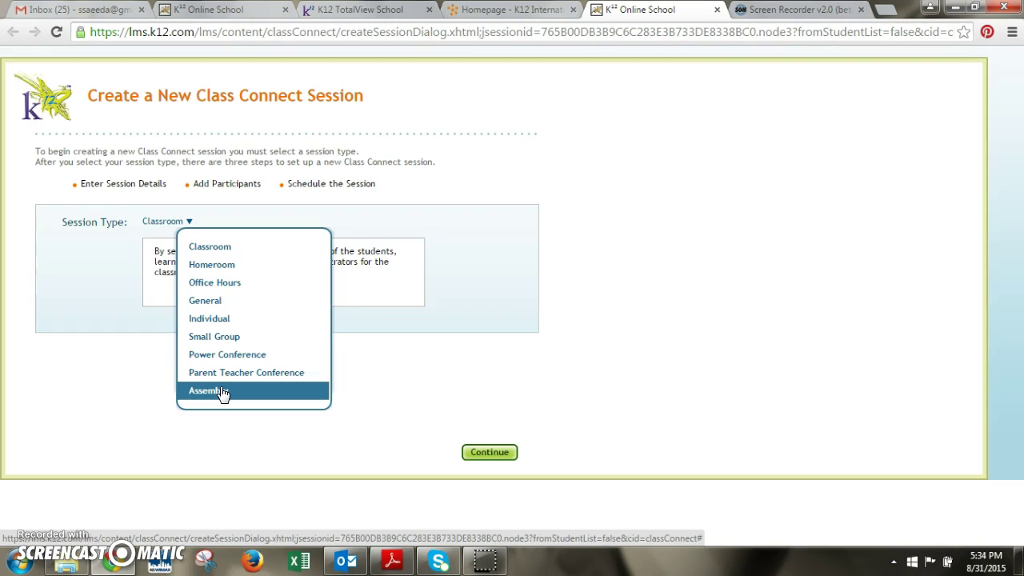
click(225, 322)
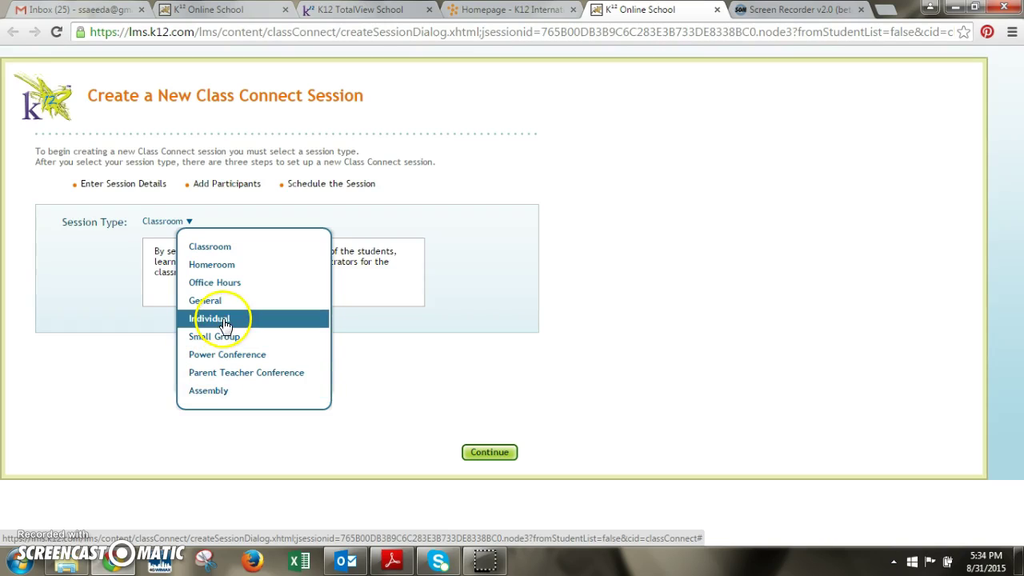
Step: Pick Classroom from the Session Type dropdown list
click(238, 269)
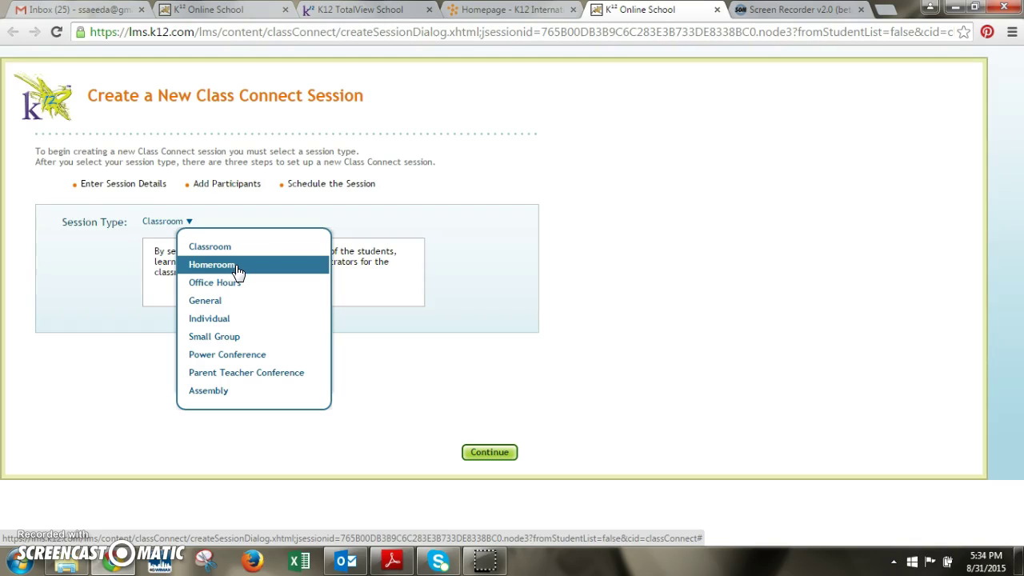
click(233, 289)
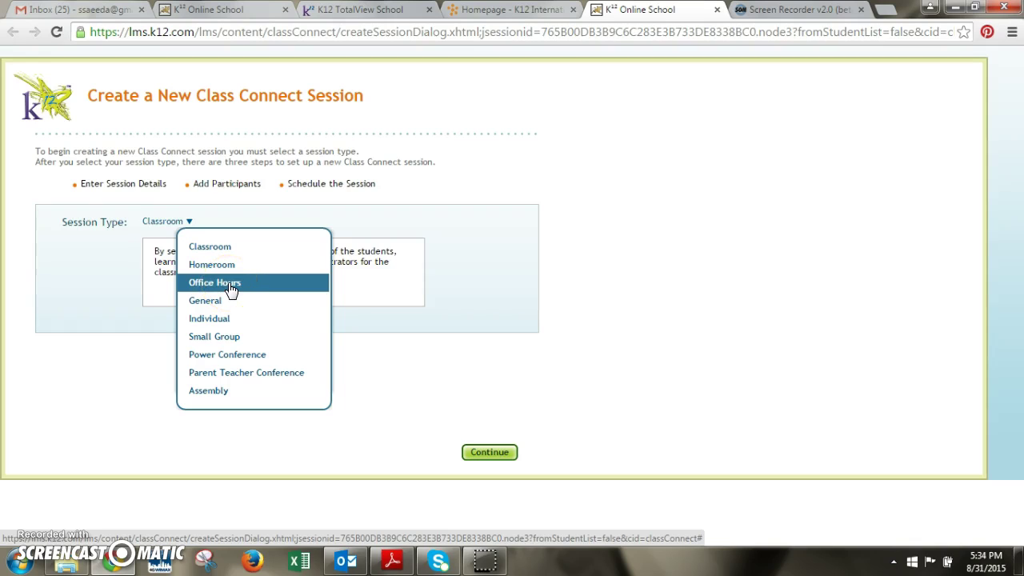
click(228, 298)
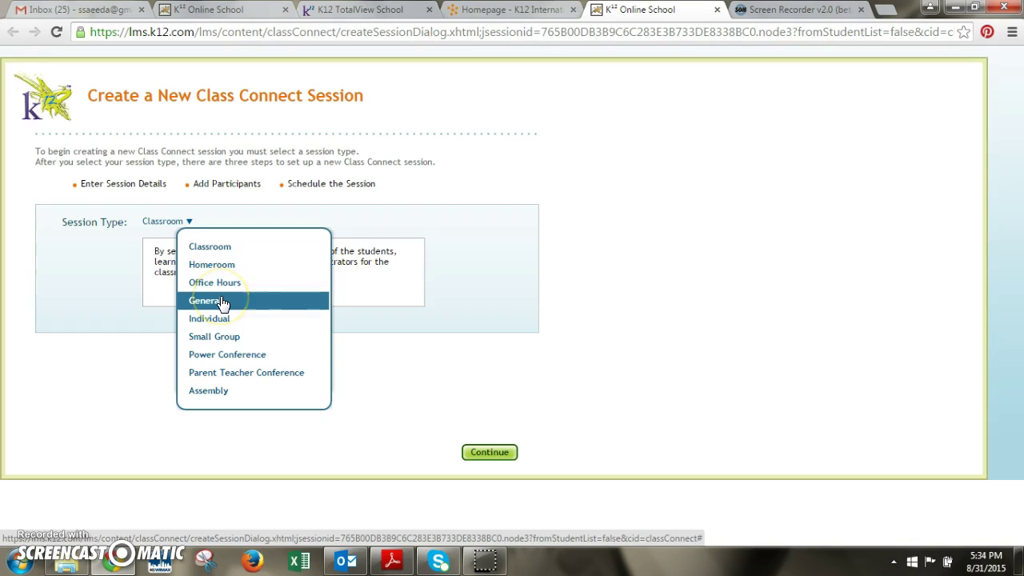
click(227, 304)
drag(229, 301, 233, 250)
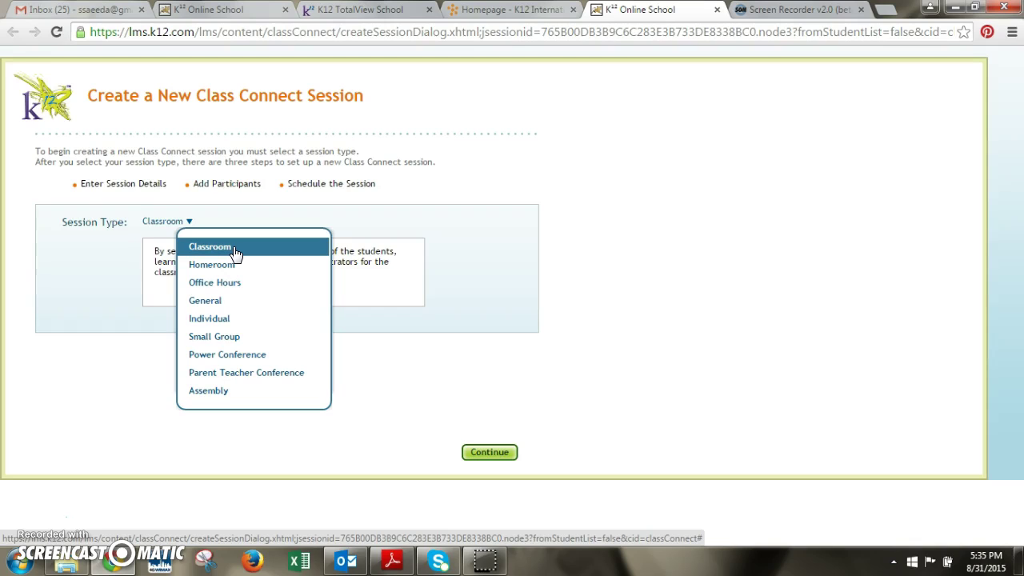
click(235, 250)
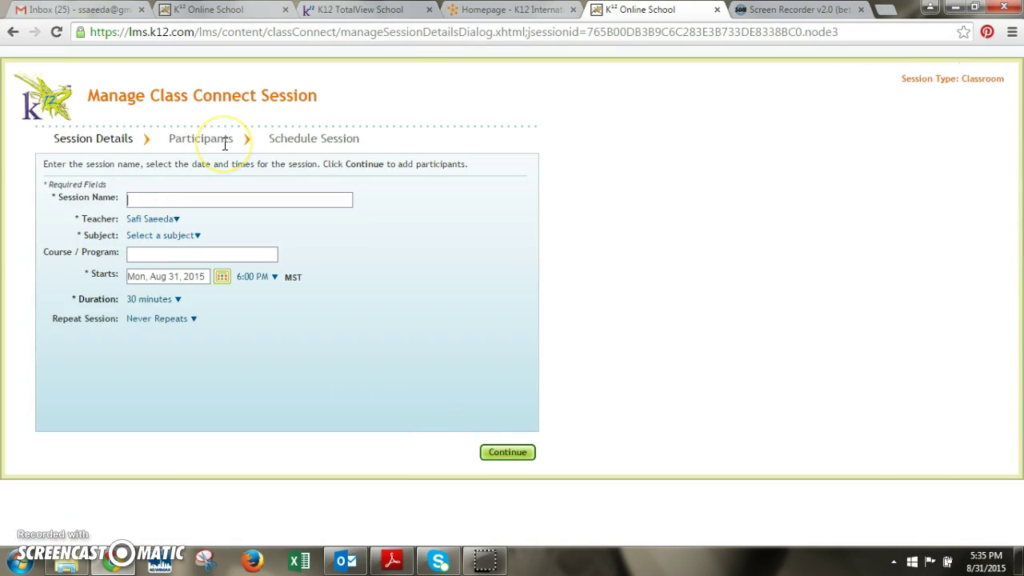
Step: Name the session 'Persuasive Writing Lesson 1 102A', leaving the Teacher unchanged
text(Persuasive Writing Lesson 1)
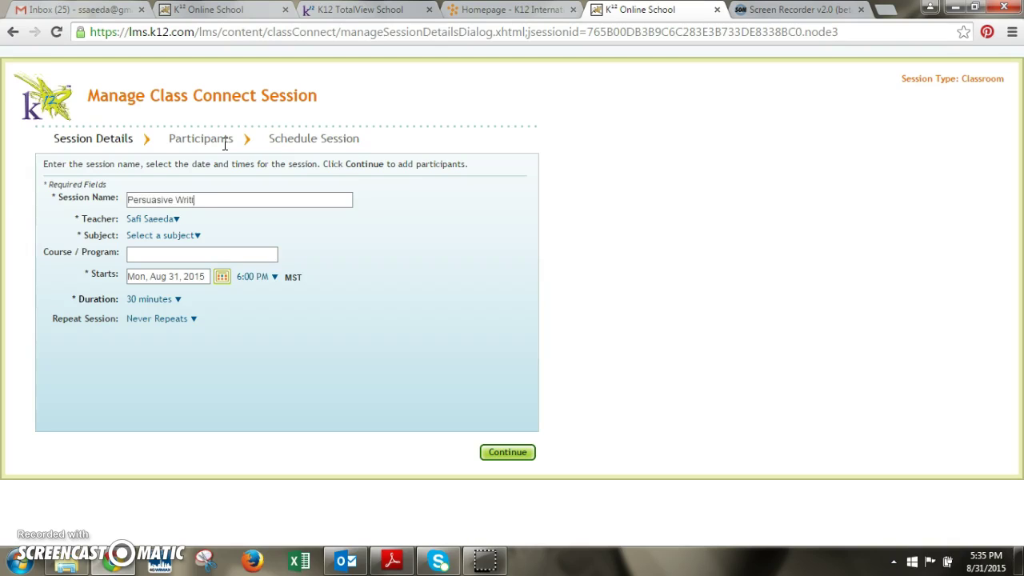
text( 102A)
click(148, 221)
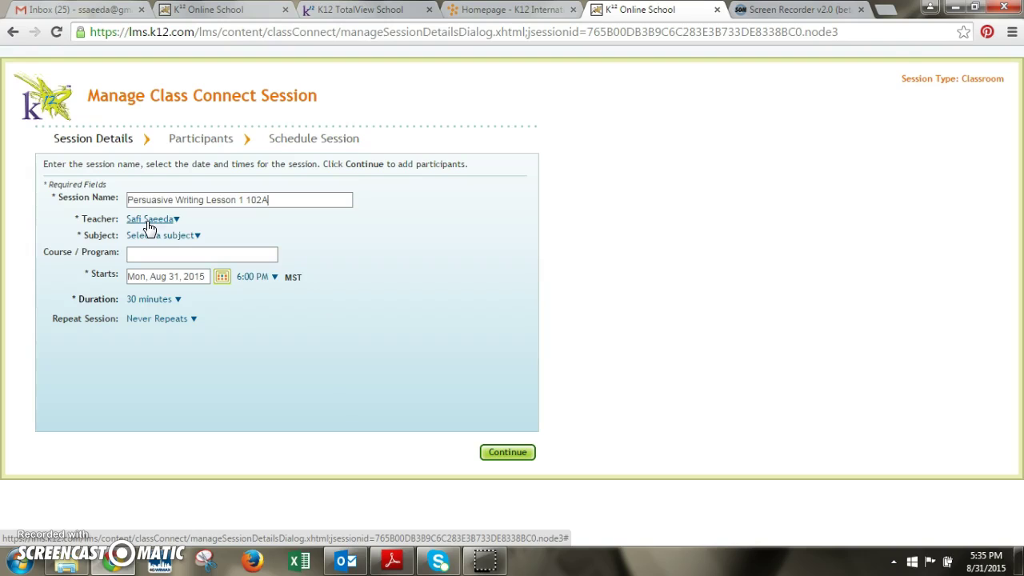
click(177, 219)
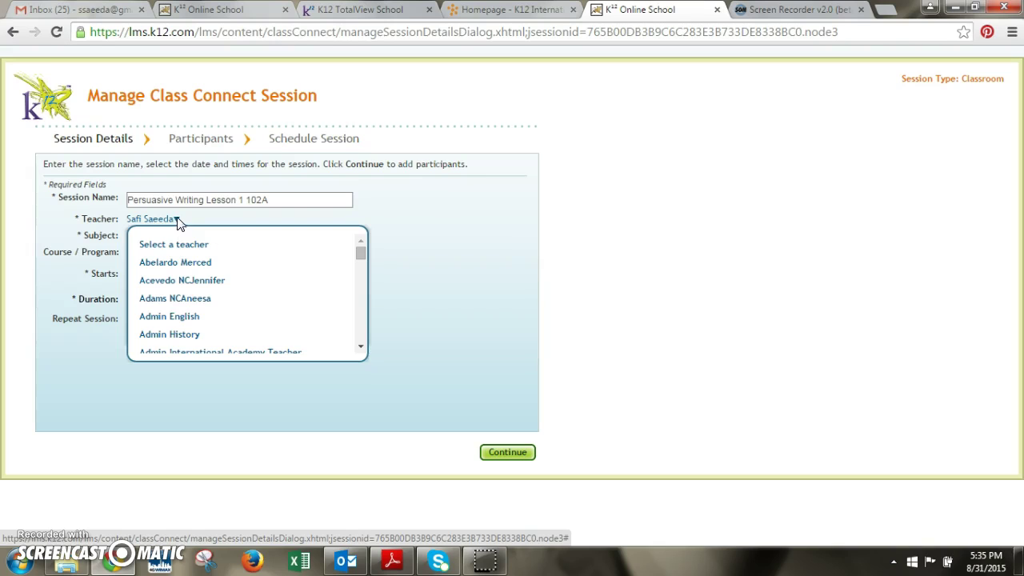
click(417, 217)
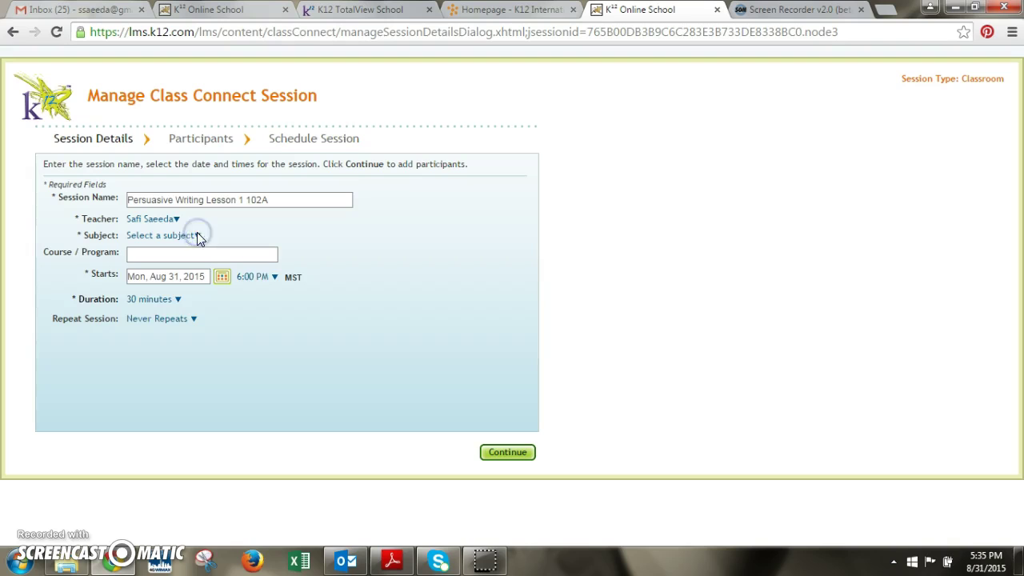
Step: Set the session subject to Language Arts/English
click(197, 235)
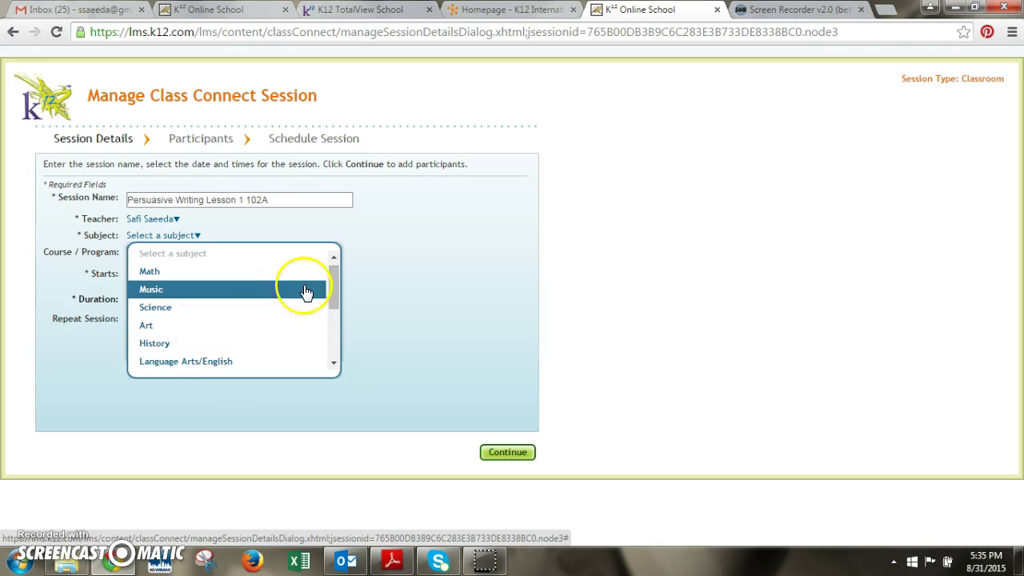
drag(332, 282, 333, 315)
click(258, 297)
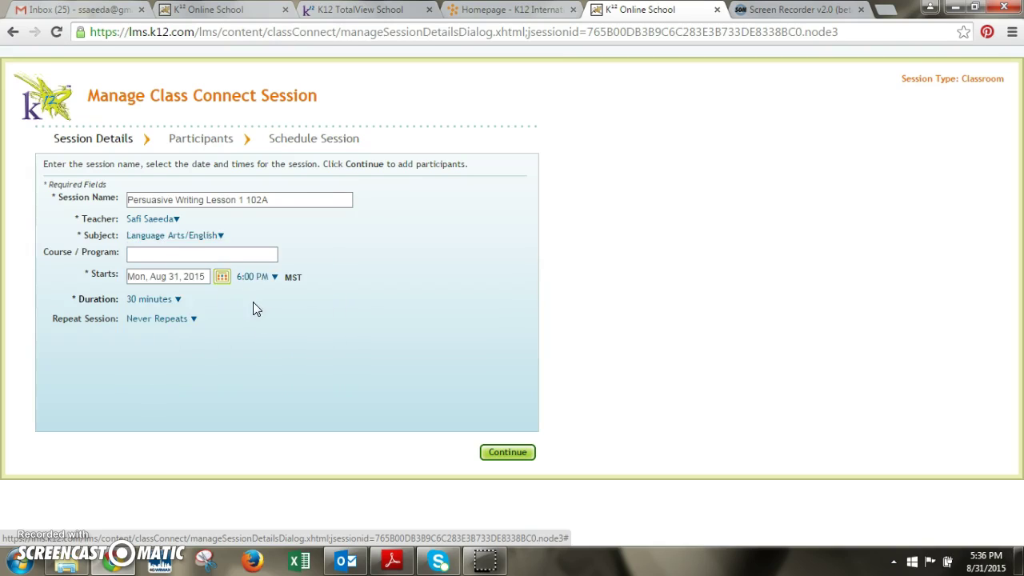
click(141, 255)
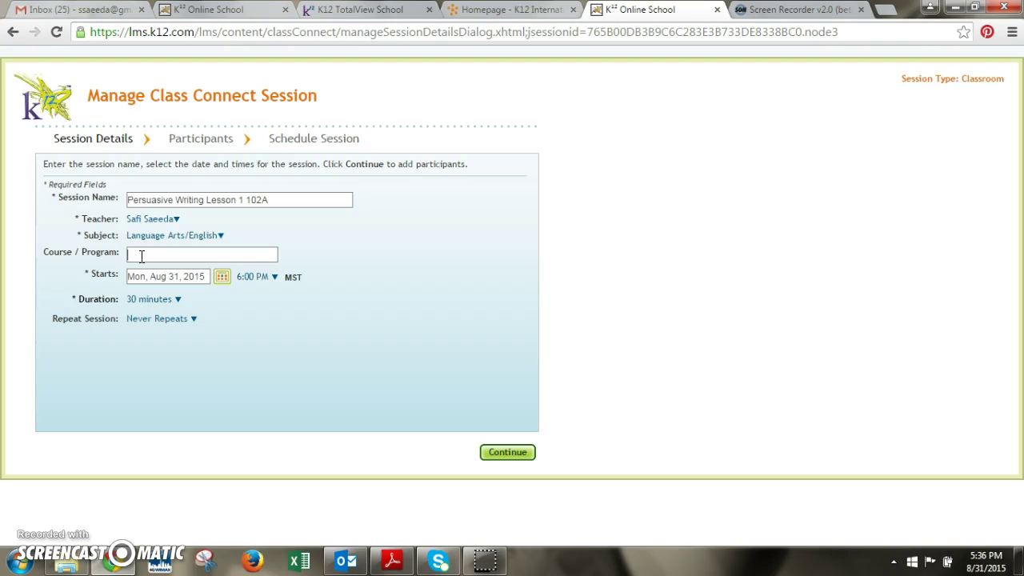
click(141, 284)
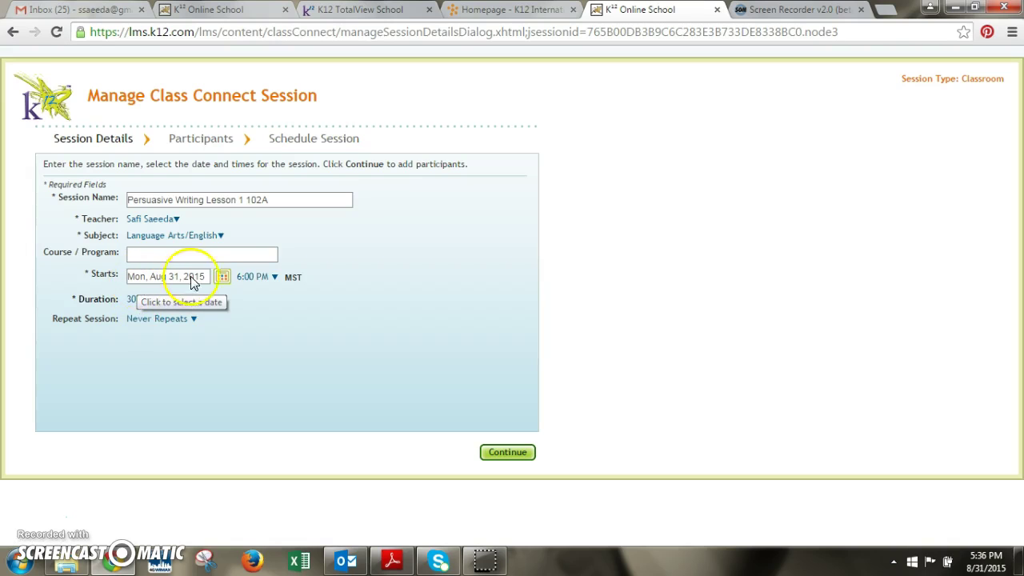
click(221, 276)
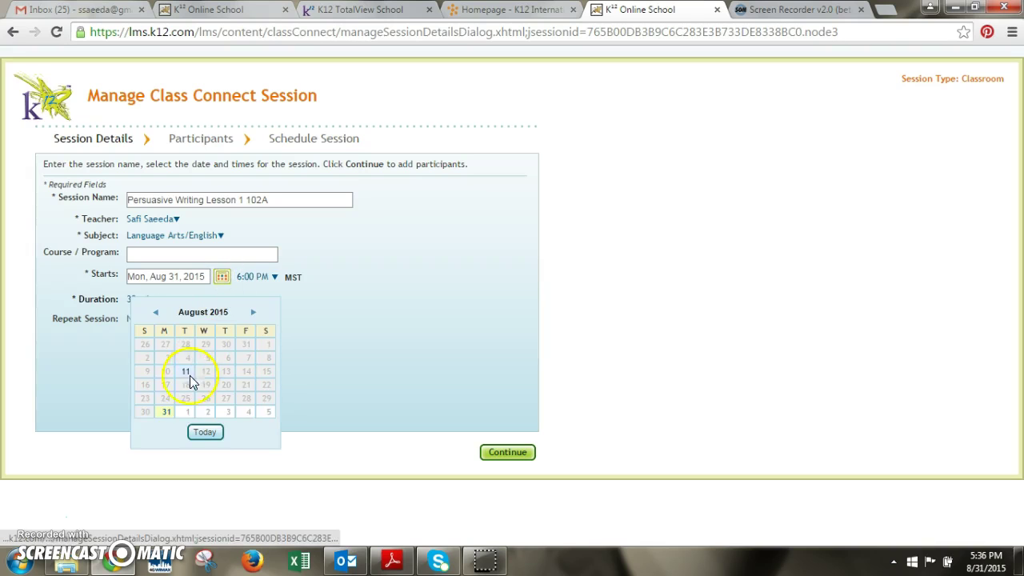
click(171, 411)
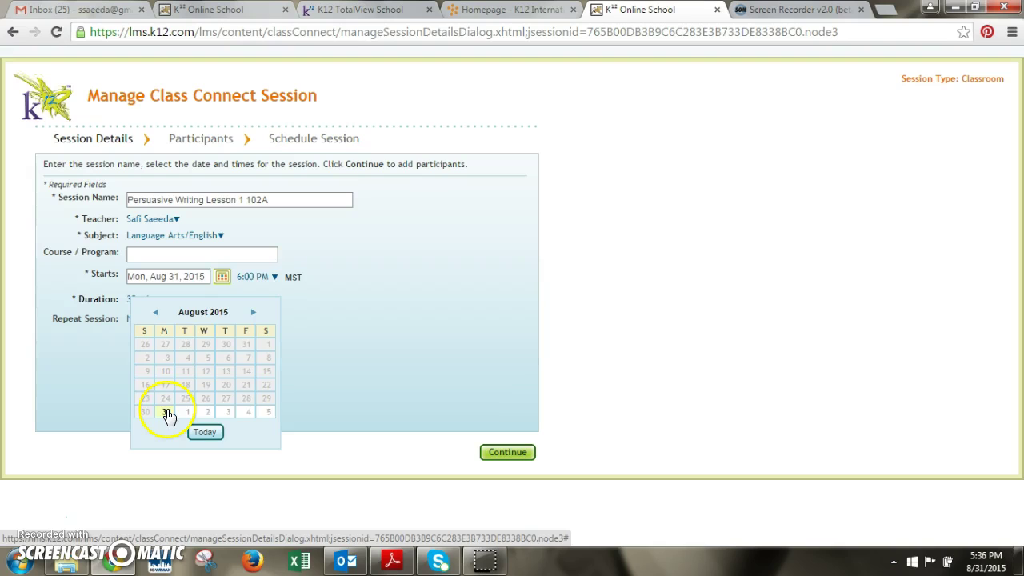
click(167, 412)
click(280, 288)
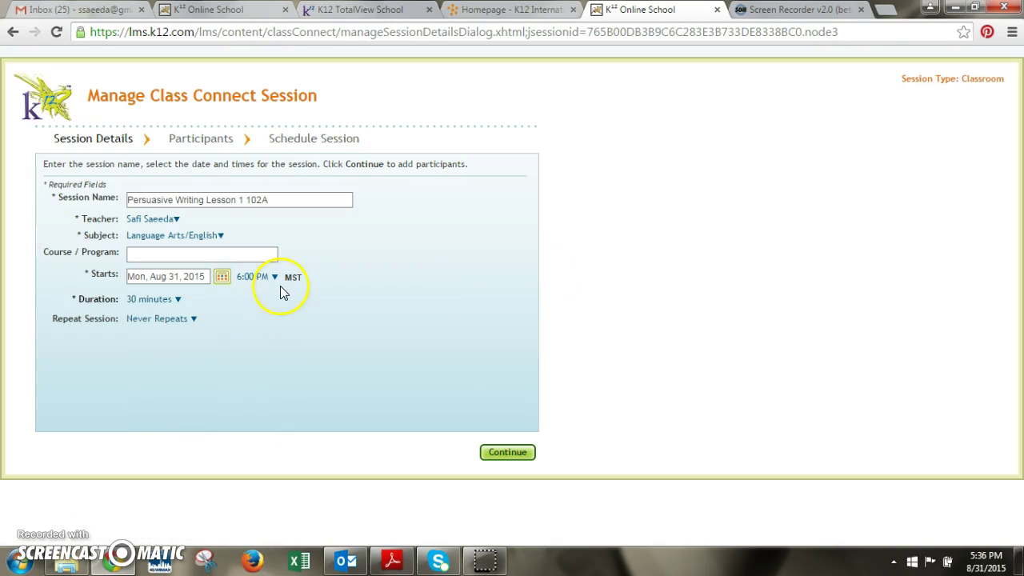
click(273, 278)
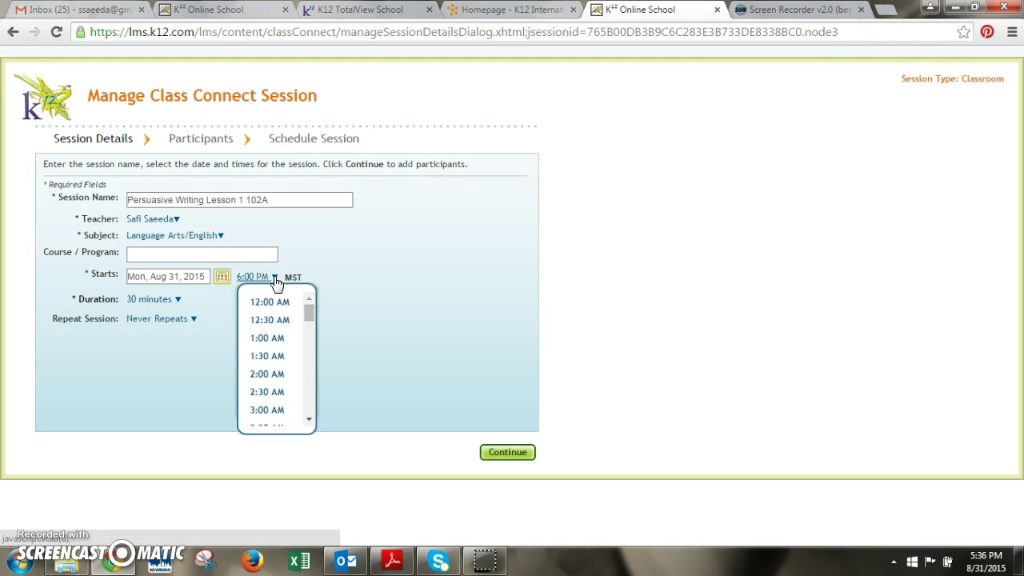
click(283, 268)
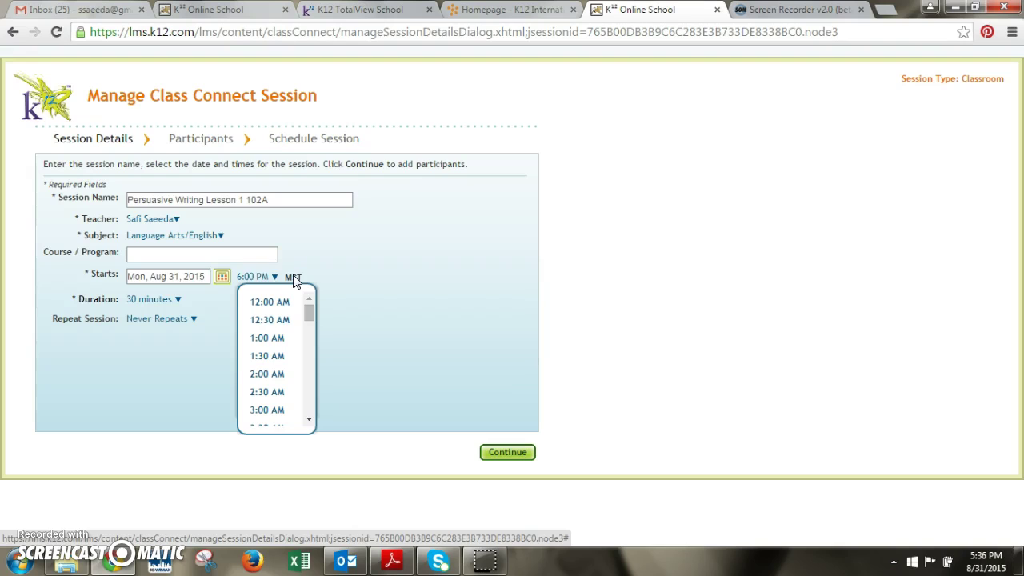
click(327, 258)
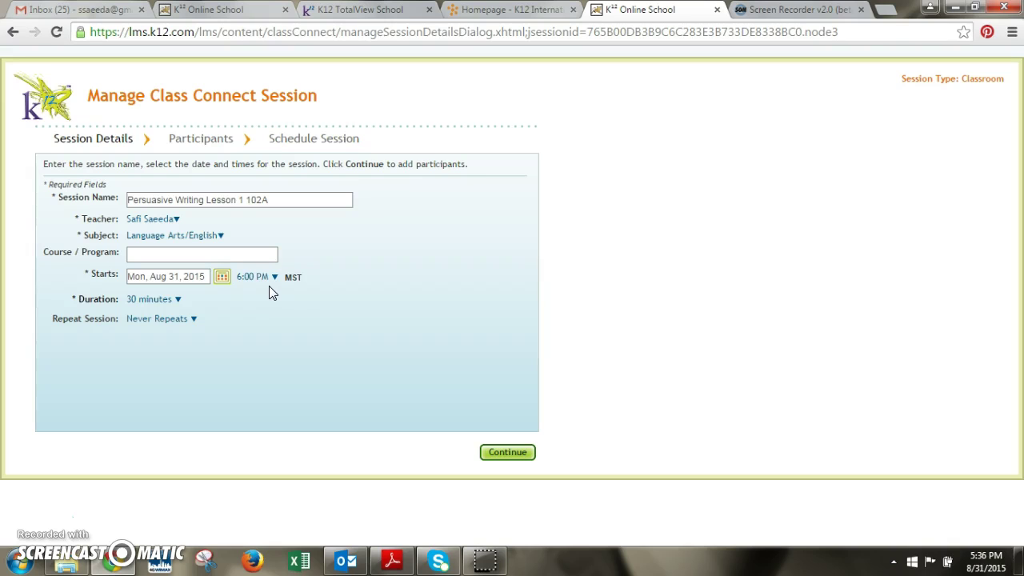
Step: Keep the duration at 30 minutes and Repeat Session at Never Repeats
click(178, 302)
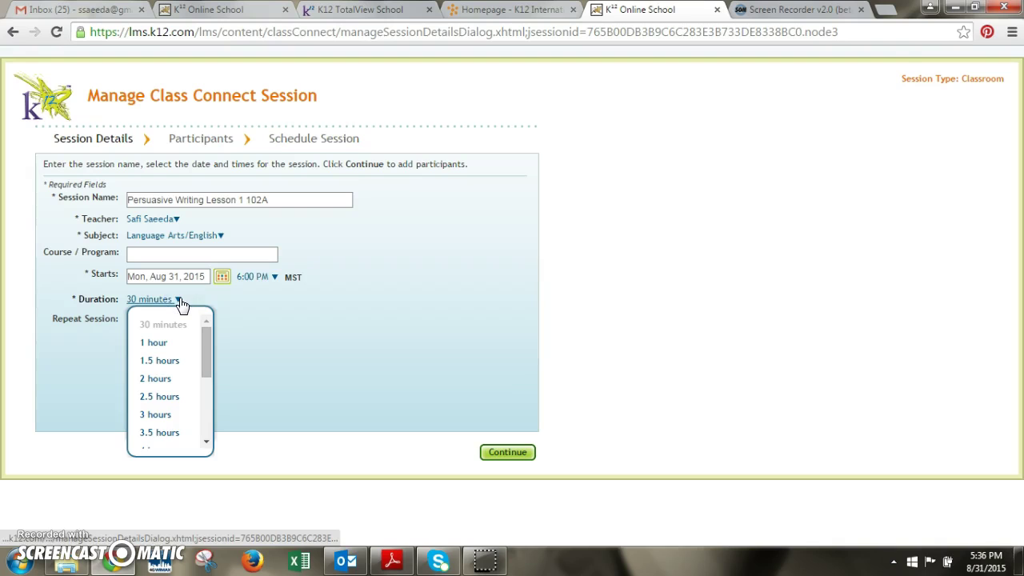
click(184, 300)
click(193, 323)
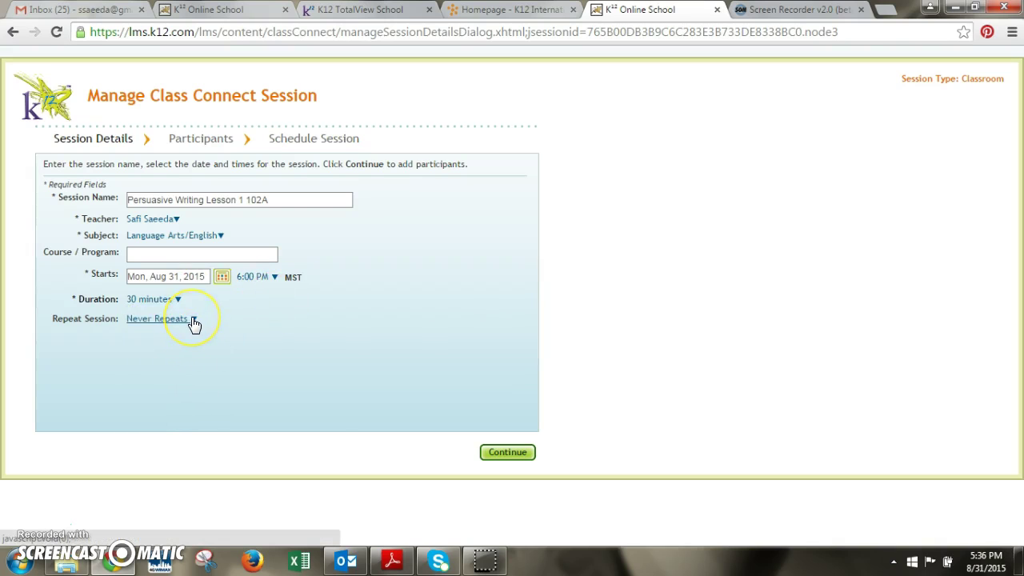
click(195, 320)
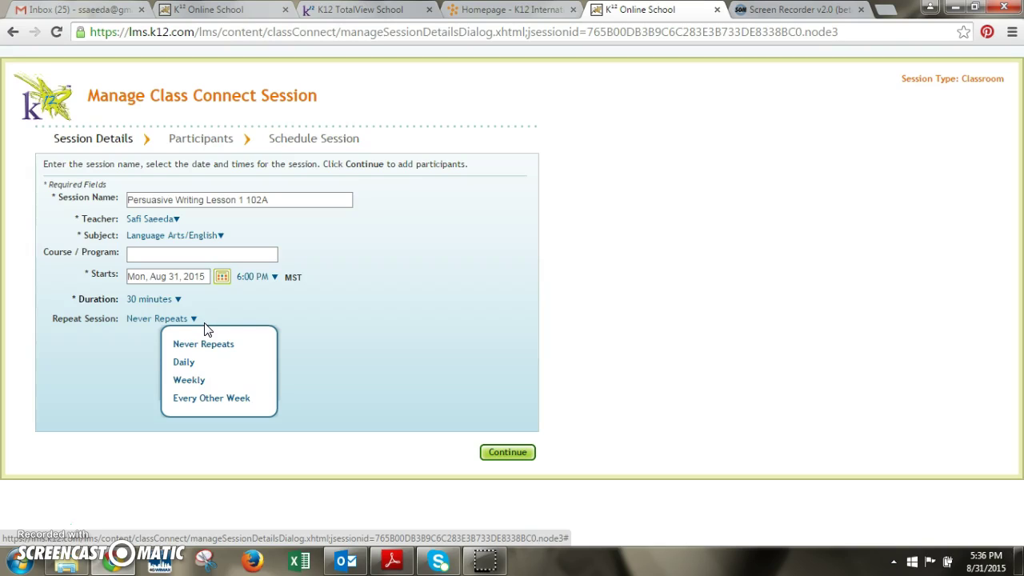
click(205, 382)
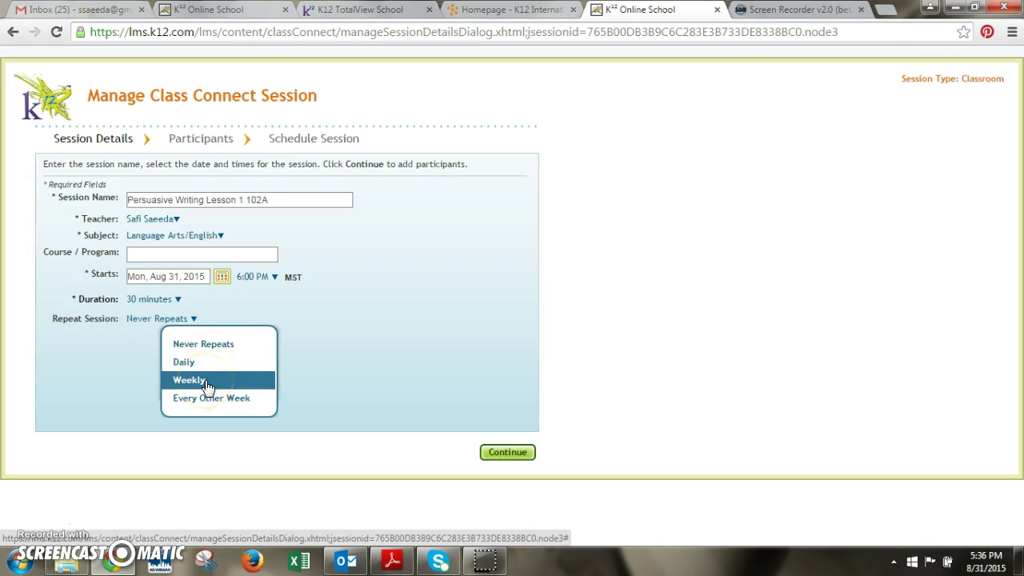
click(320, 340)
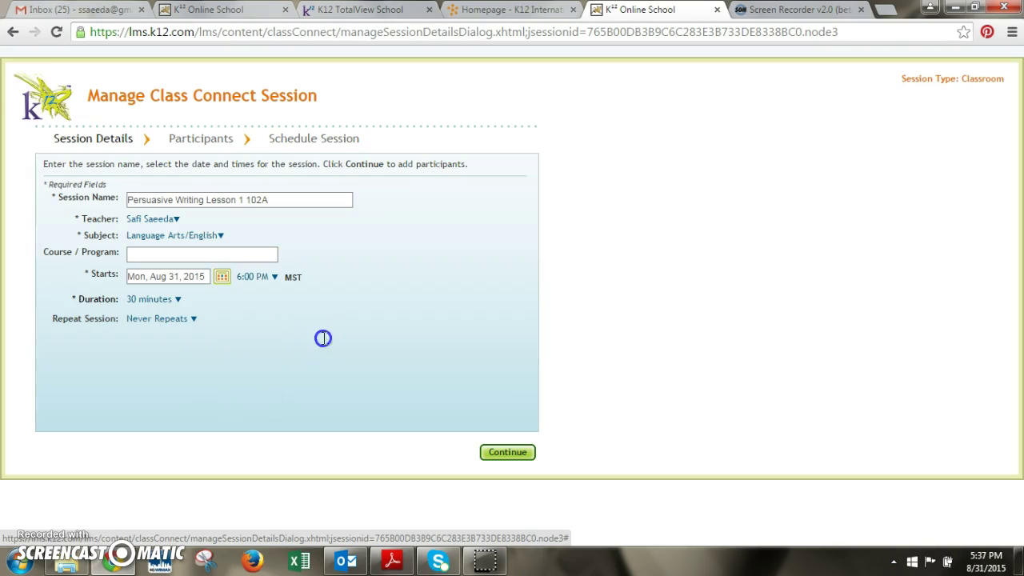
Step: Add the students of the ENG102A_LAC1_Sec2_Sem1_15-16_Pansophic classroom as participants
click(504, 451)
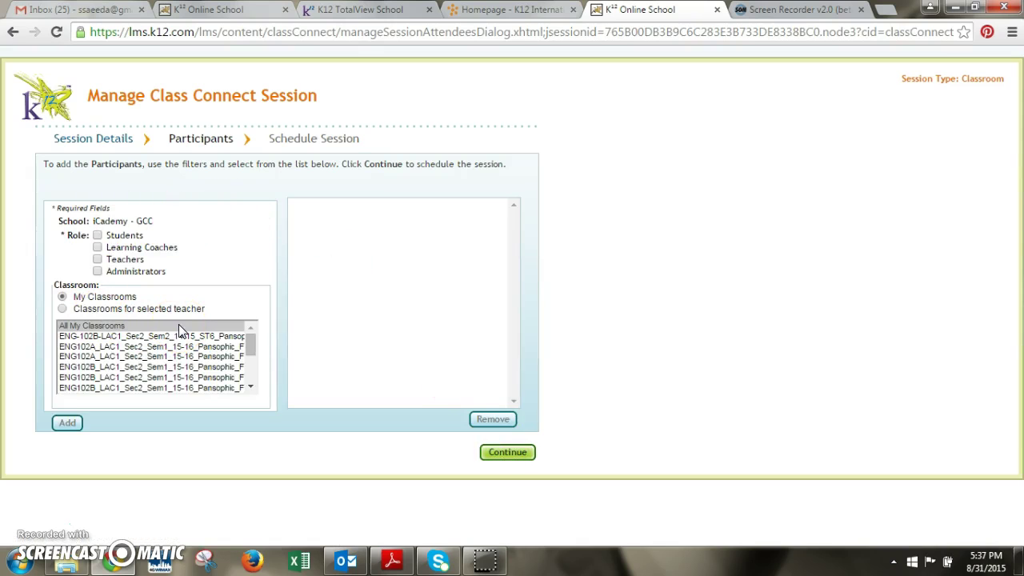
click(98, 237)
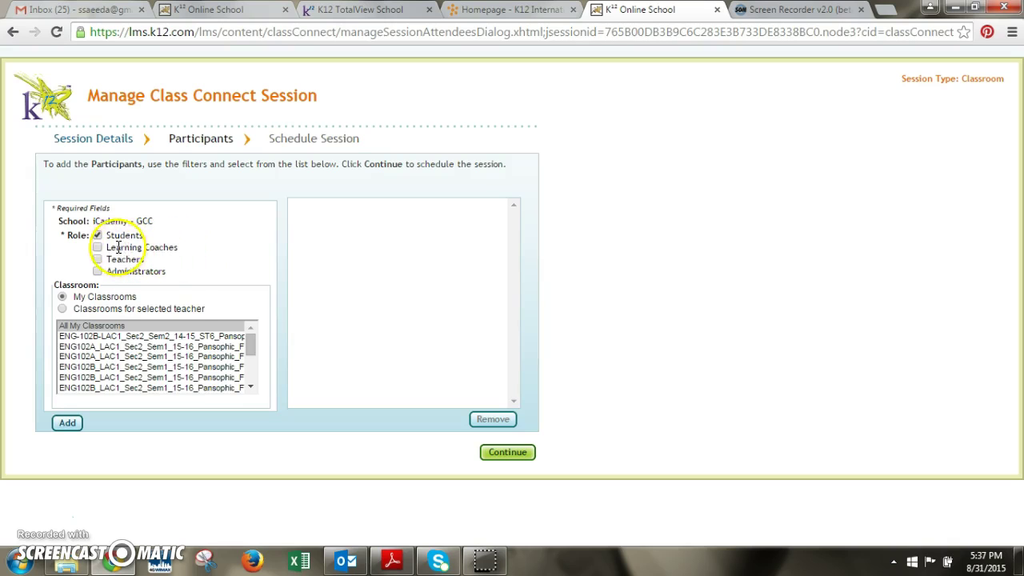
click(138, 347)
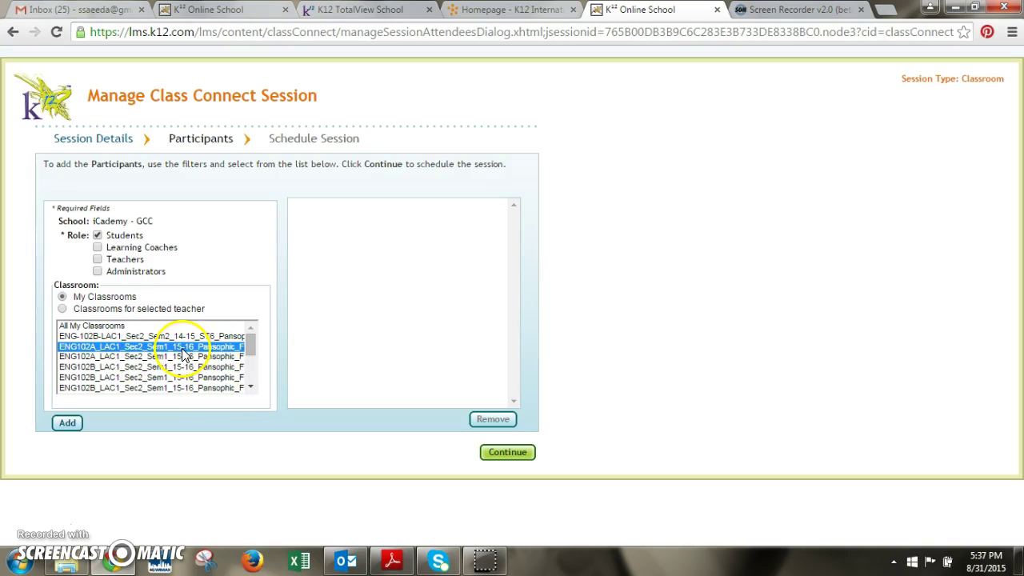
click(67, 424)
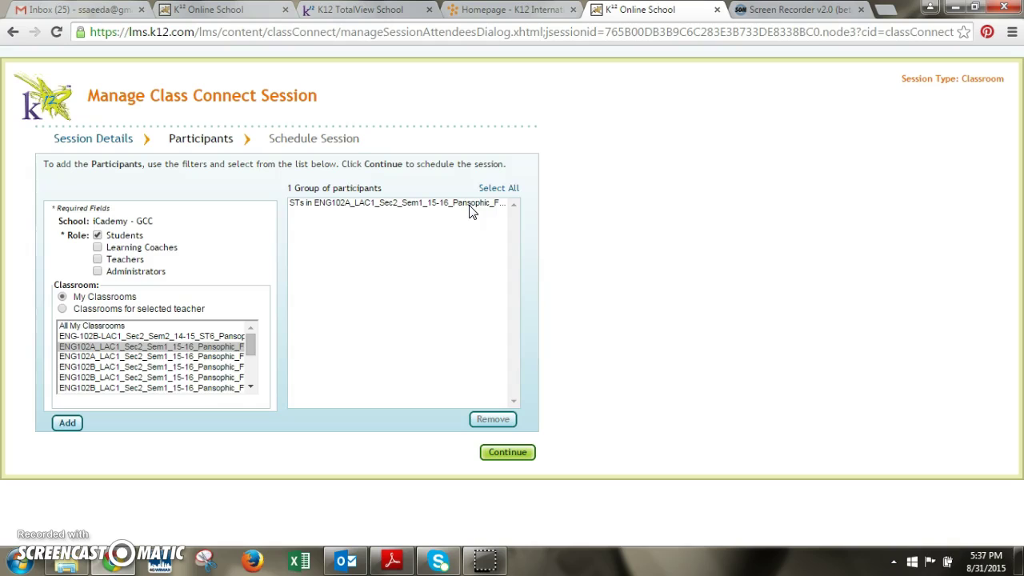
Step: Review the Aug 31, 6:00–6:30 PM summary and schedule the session
click(496, 452)
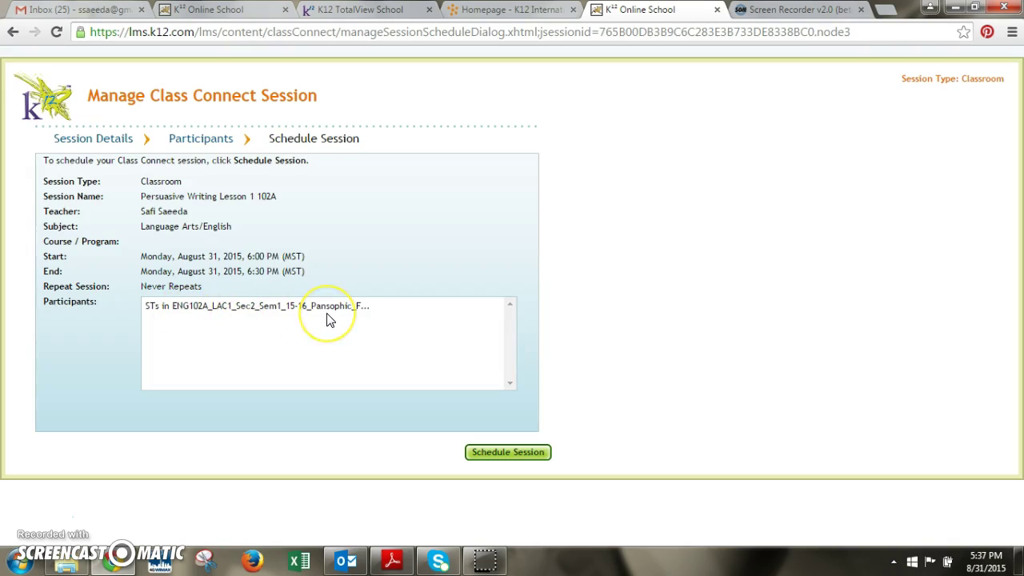
click(521, 455)
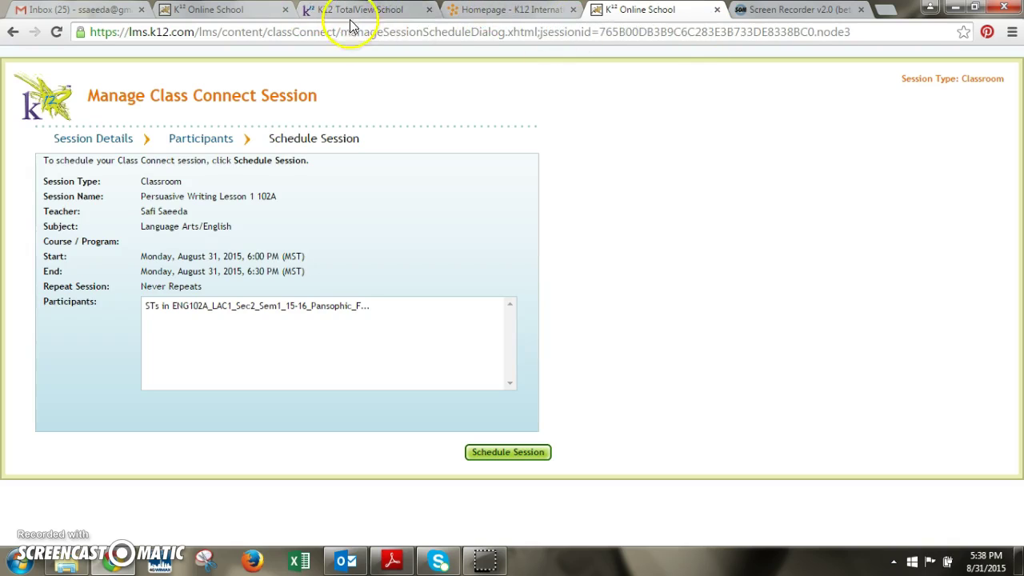
Step: Open today's Class Connect session list from the K12 Online School home page
click(501, 14)
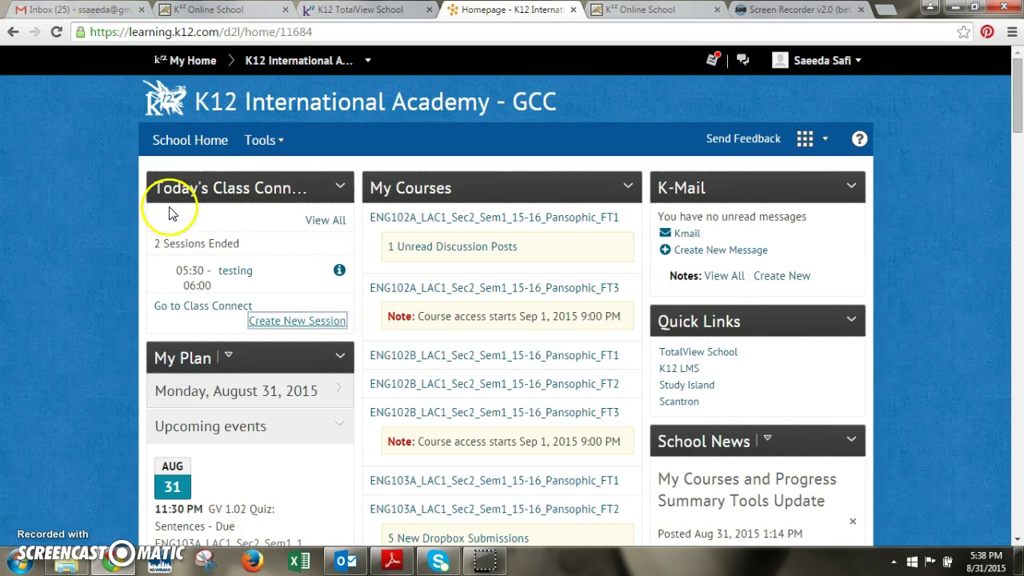
click(228, 9)
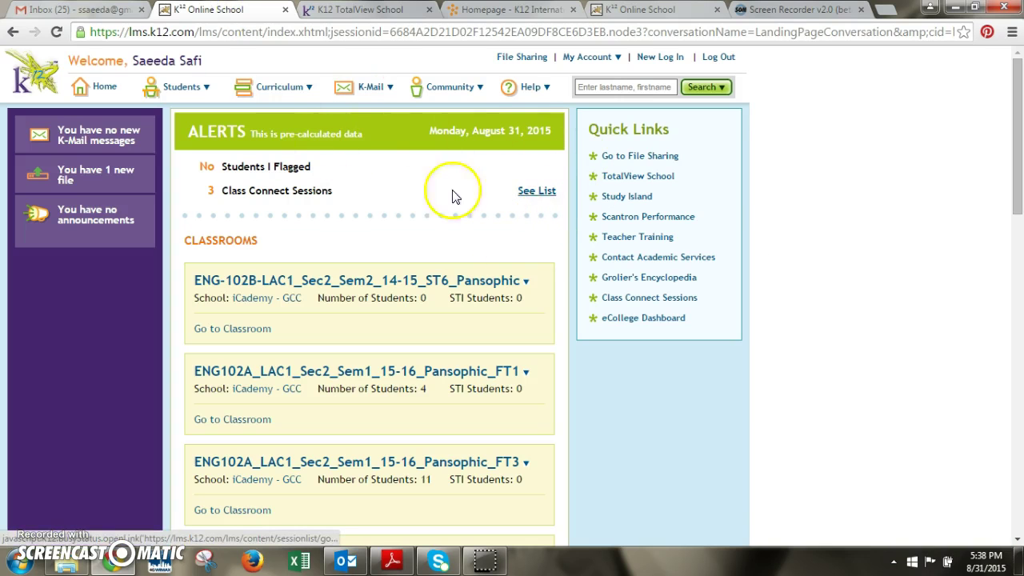
click(542, 196)
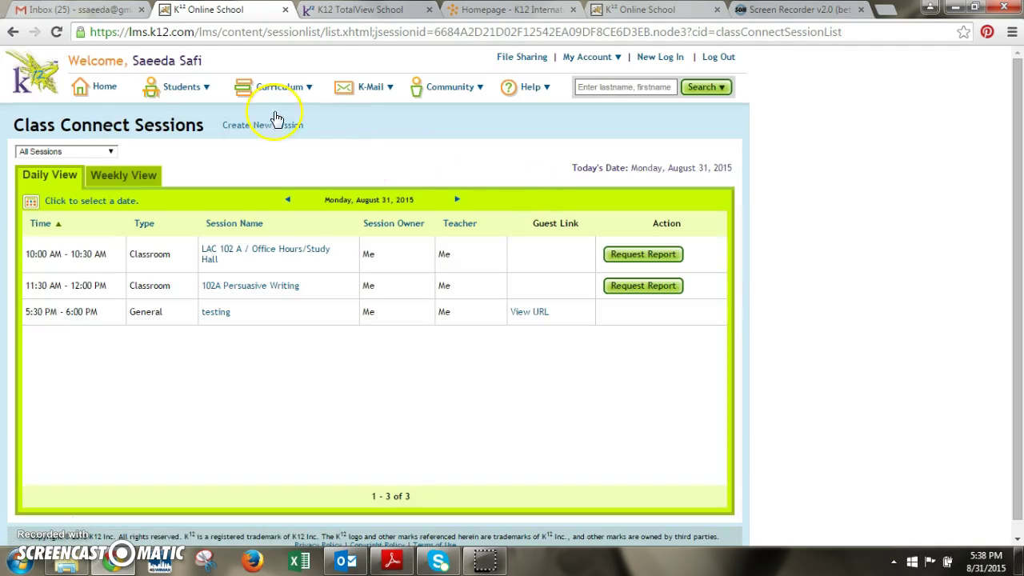
Step: Return to the LMS home page, then move between the Online School and International Academy tabs
click(102, 90)
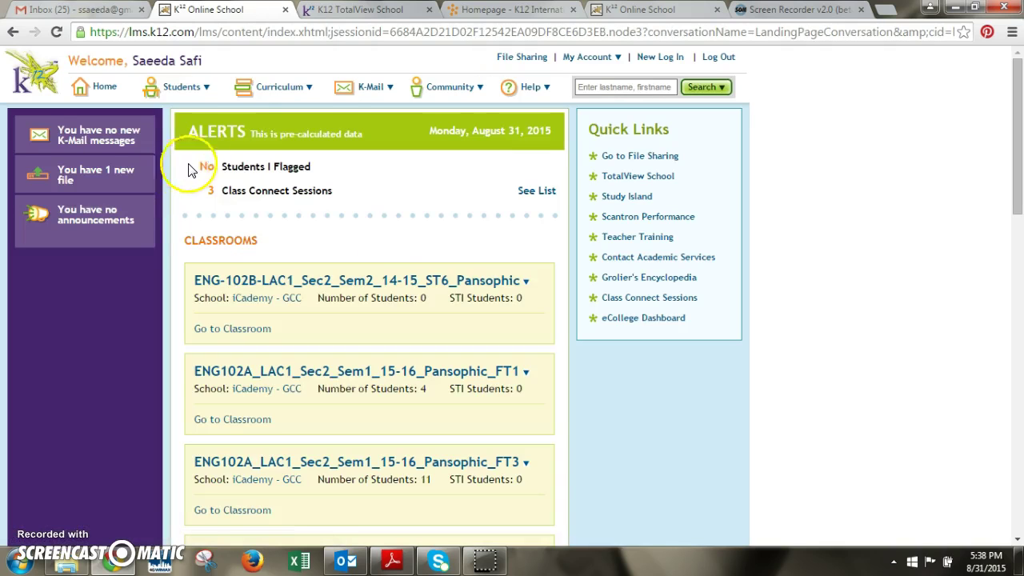
mouse_move(298, 133)
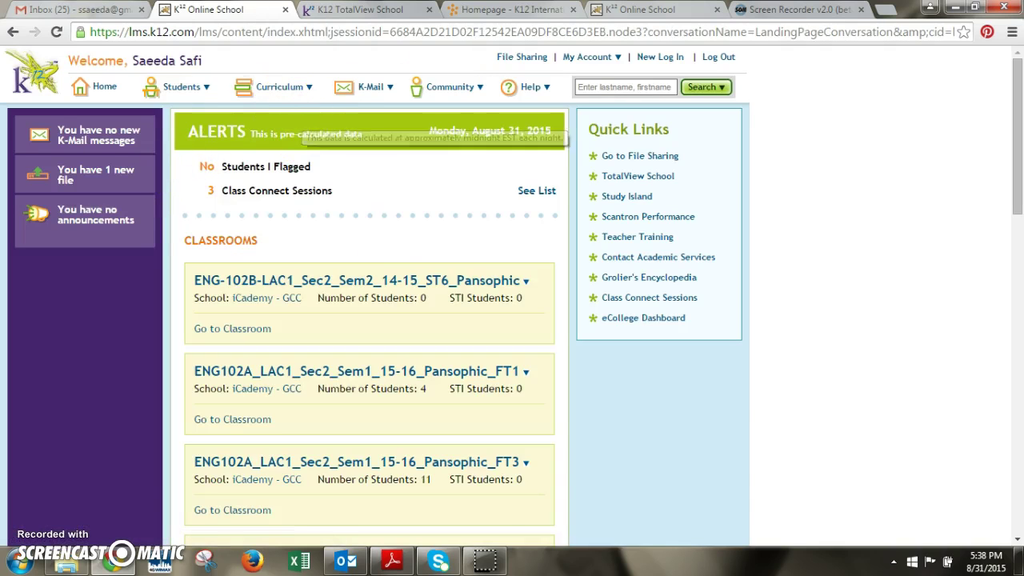
click(525, 10)
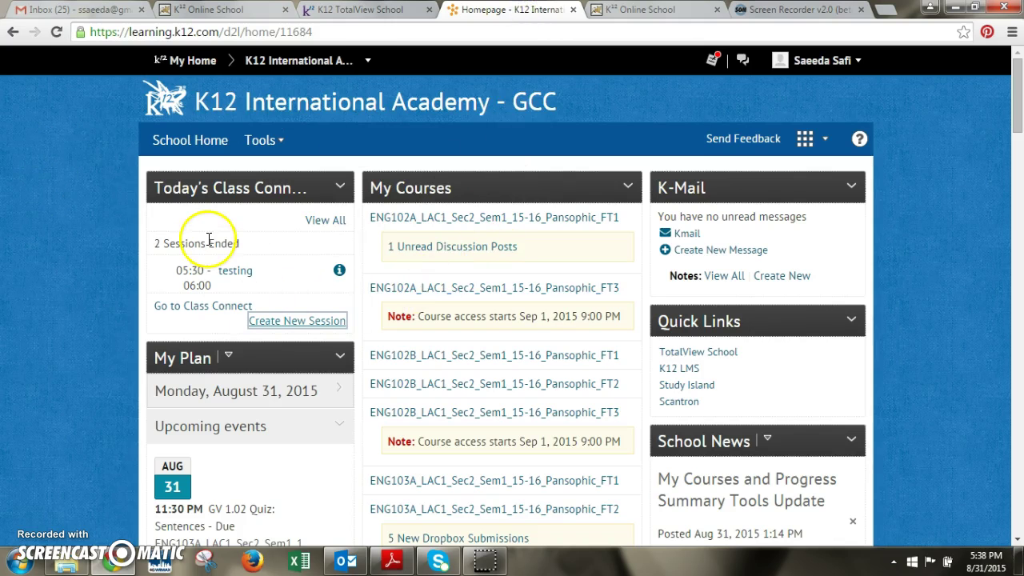
click(224, 10)
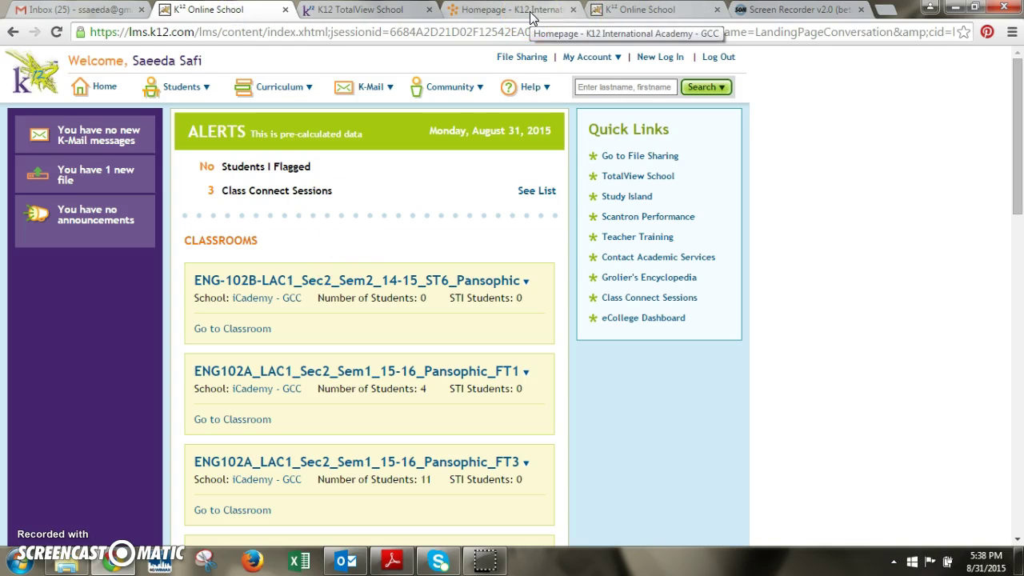
click(472, 11)
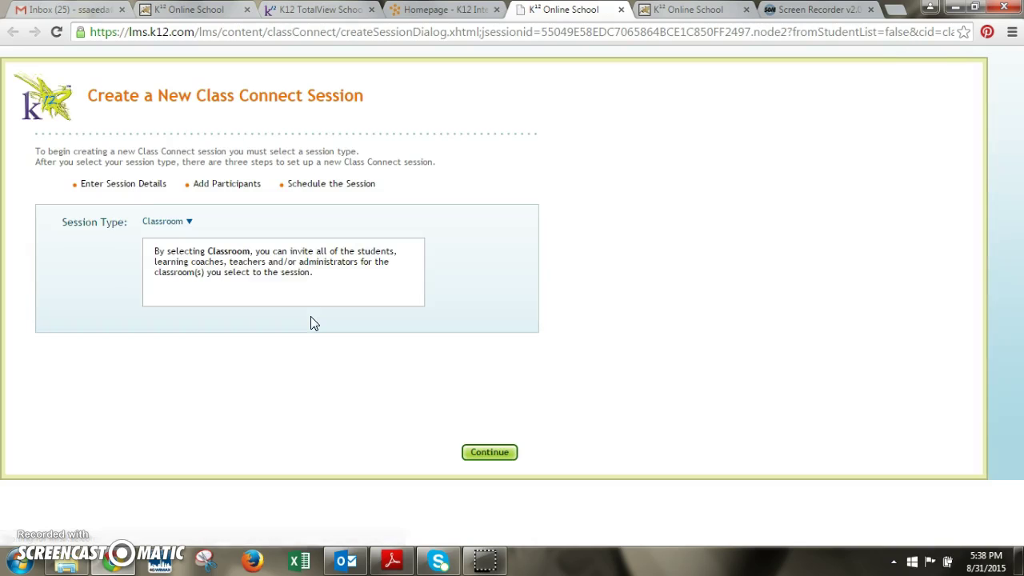
Step: Make the new session an Office Hours session
click(186, 224)
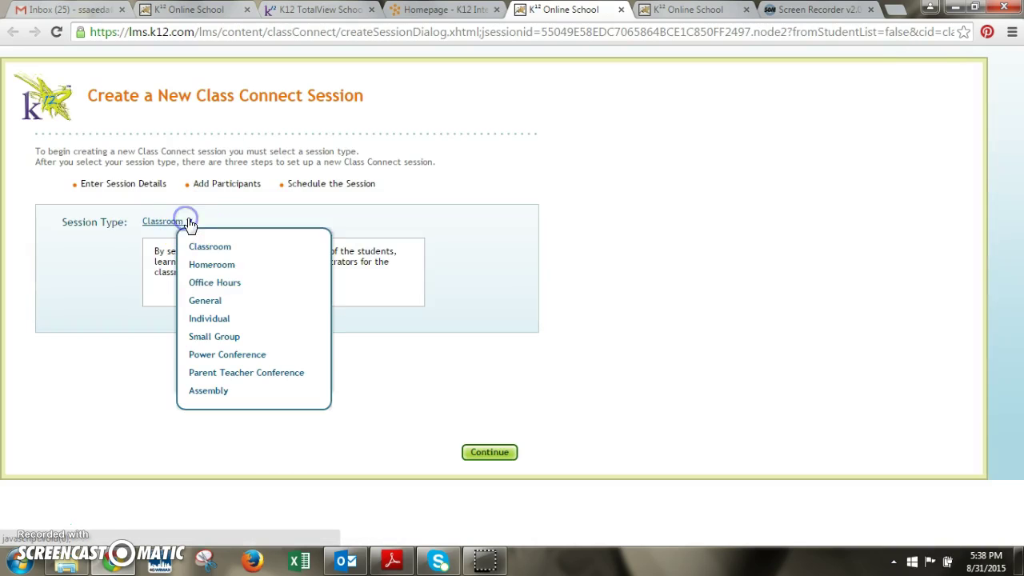
click(217, 282)
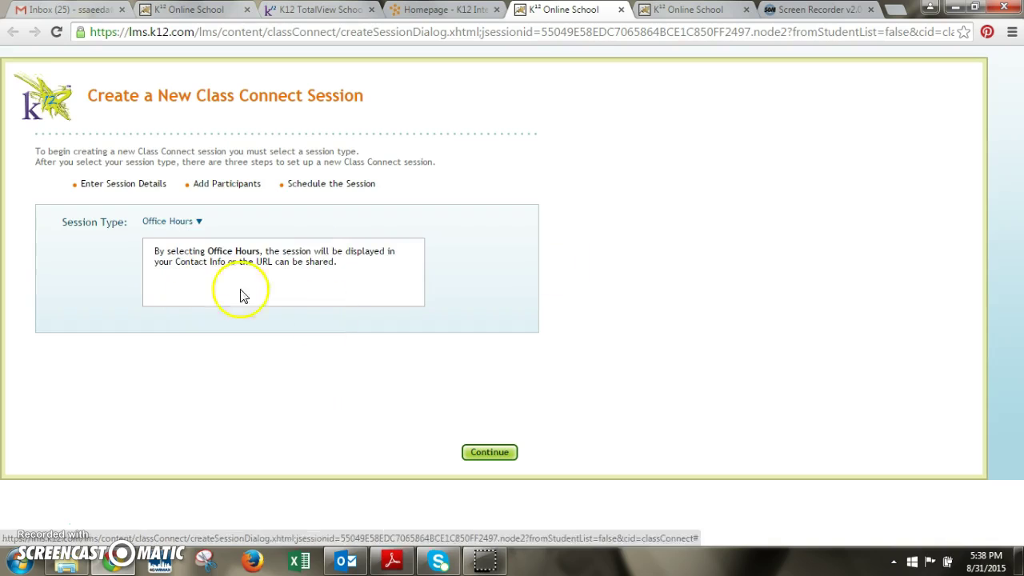
click(496, 452)
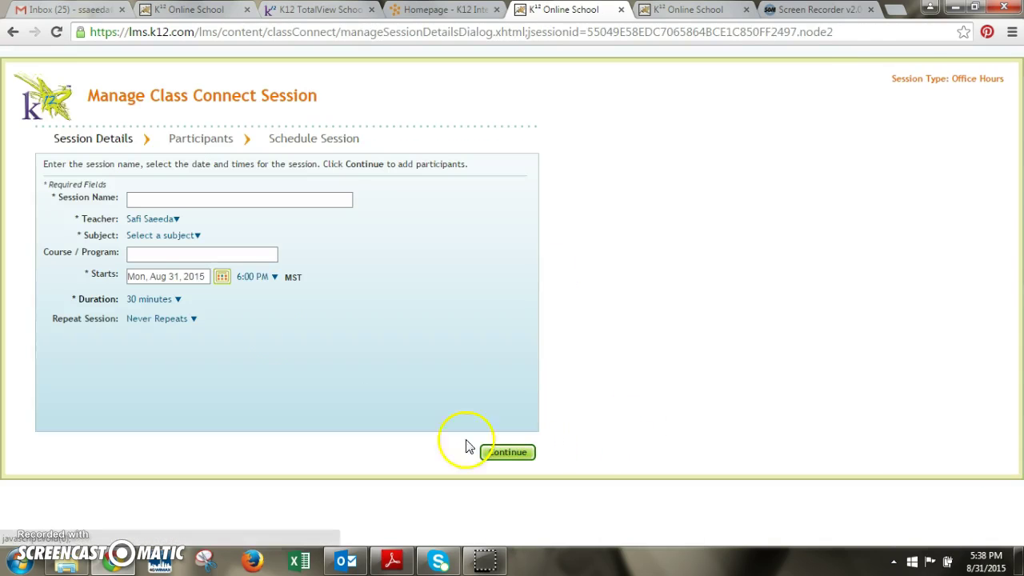
Step: Name it 'Office Hours/Study Hall' with subject Language Arts/English and submit the details
click(178, 200)
text(Office Hours/Study Hall)
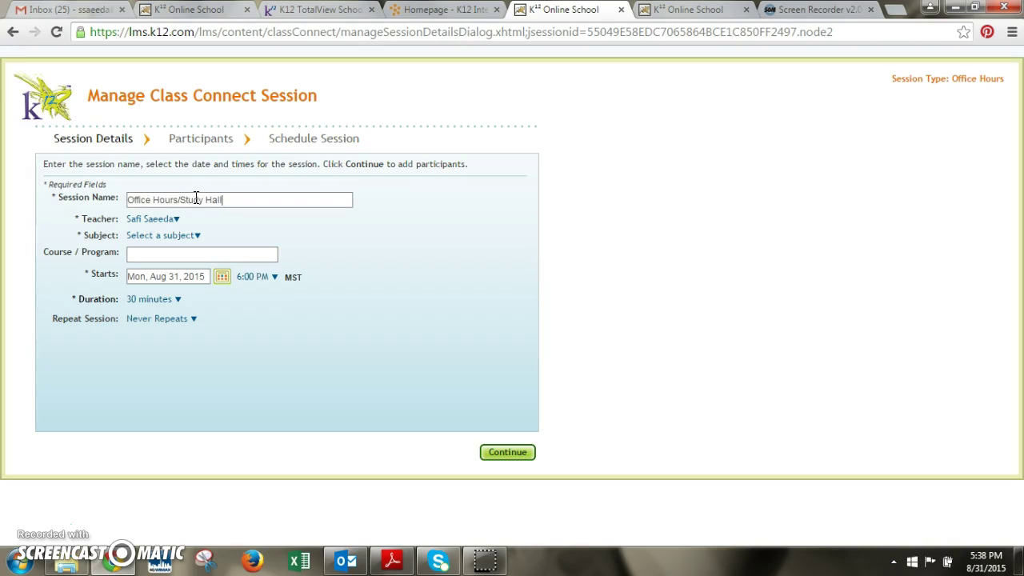
click(192, 236)
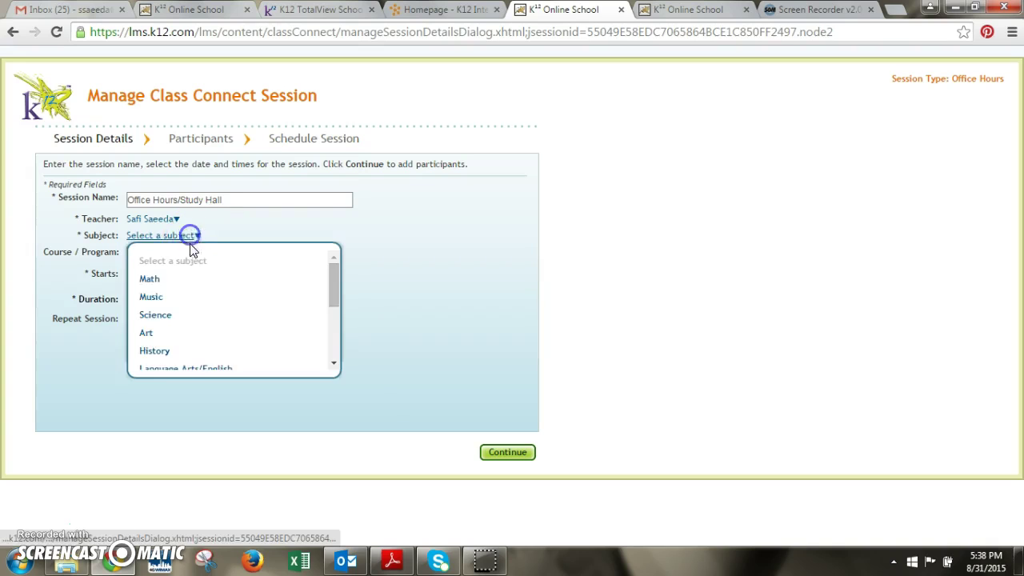
click(172, 362)
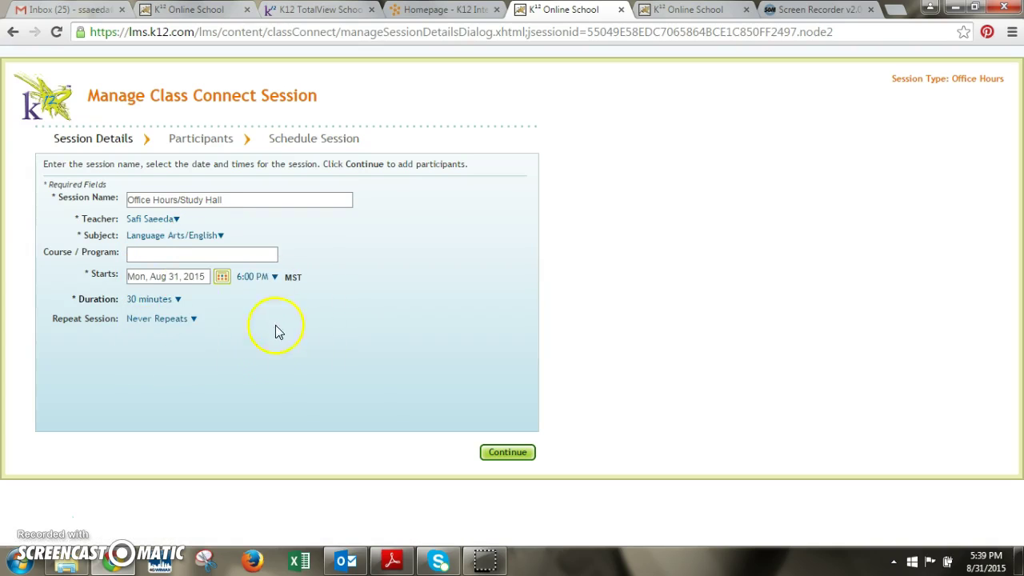
click(503, 447)
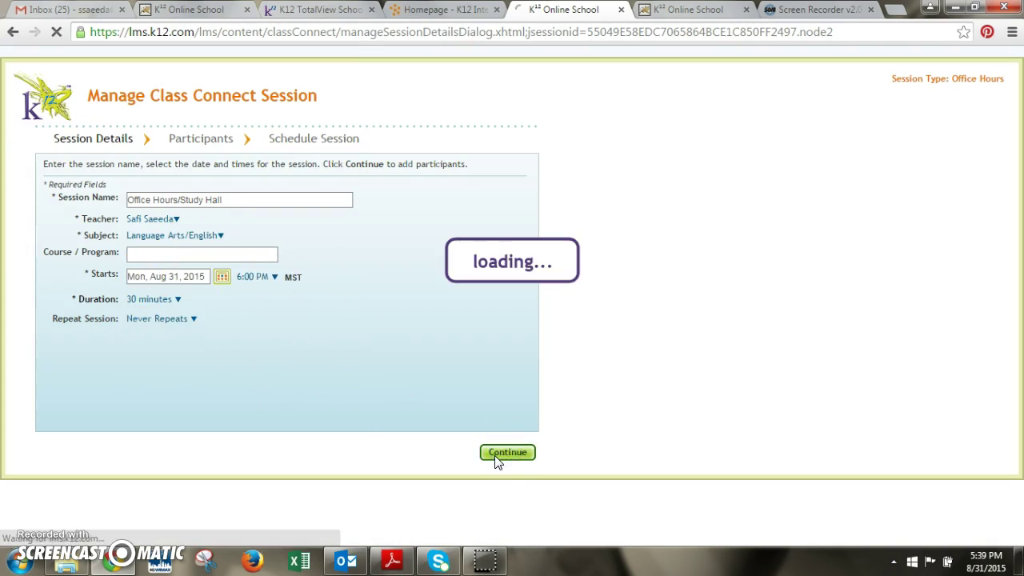
Step: Pass the participant-free Office Hours step and return to the Online School home dashboard
click(451, 445)
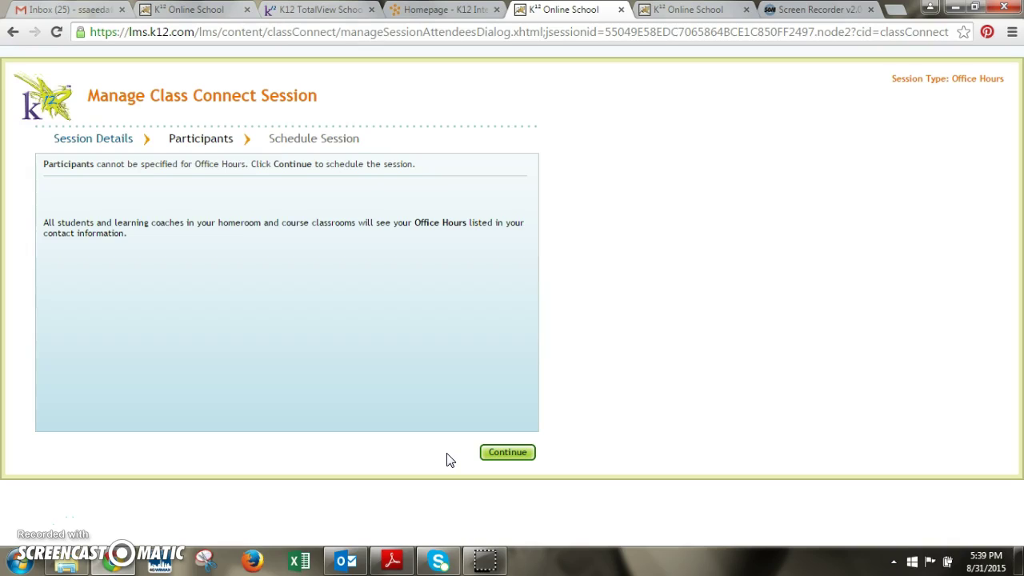
click(634, 420)
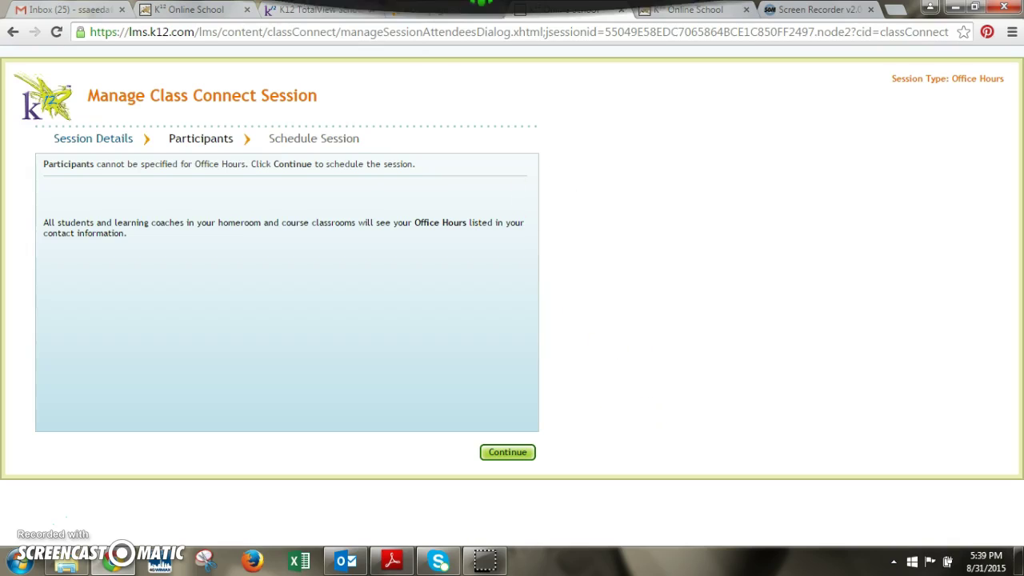
click(185, 22)
click(185, 13)
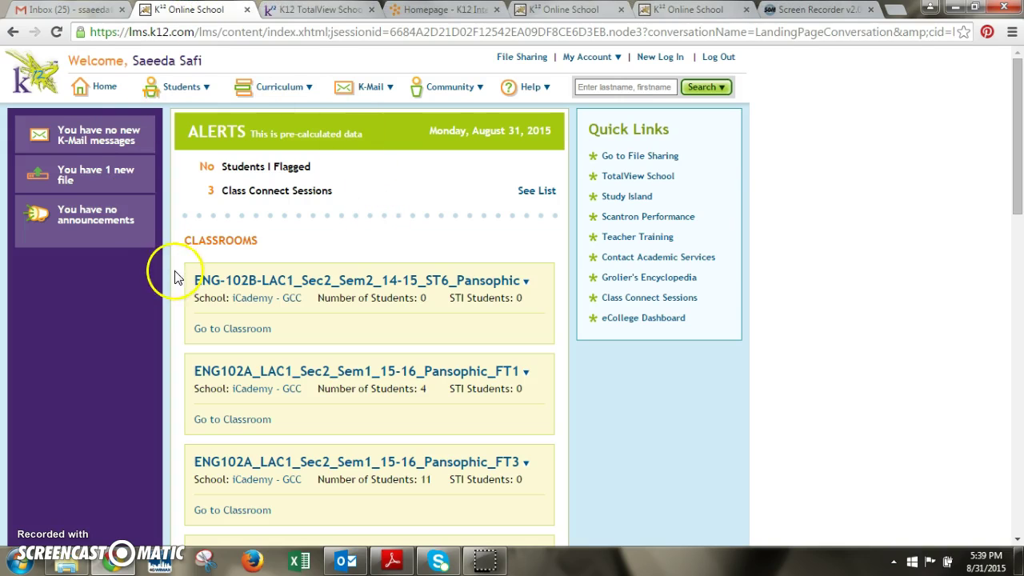
Step: Open the August 31, 2015 Class Connect Sessions list and check the testing session's 5:30 PM start time
click(648, 298)
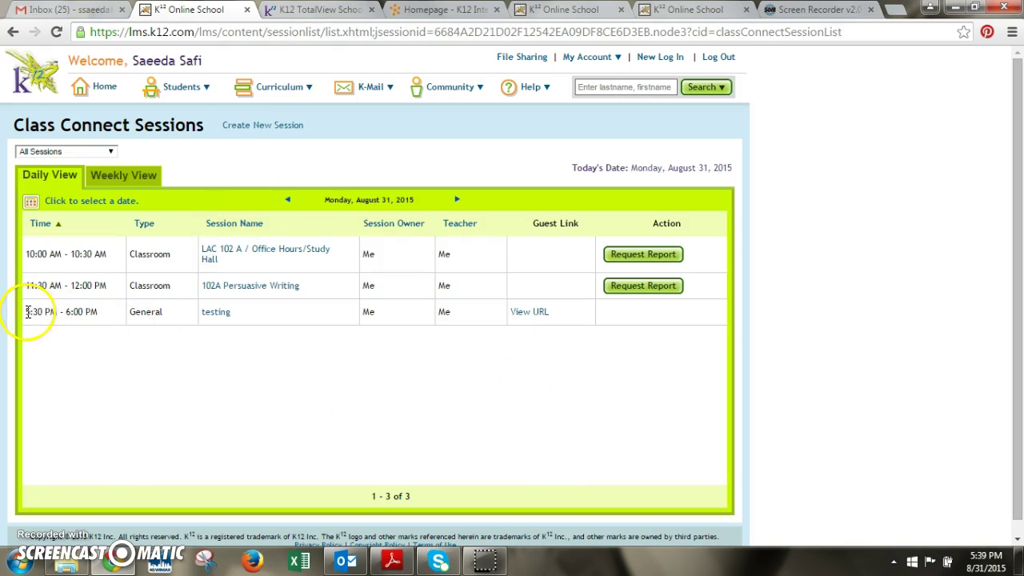
drag(28, 312, 40, 313)
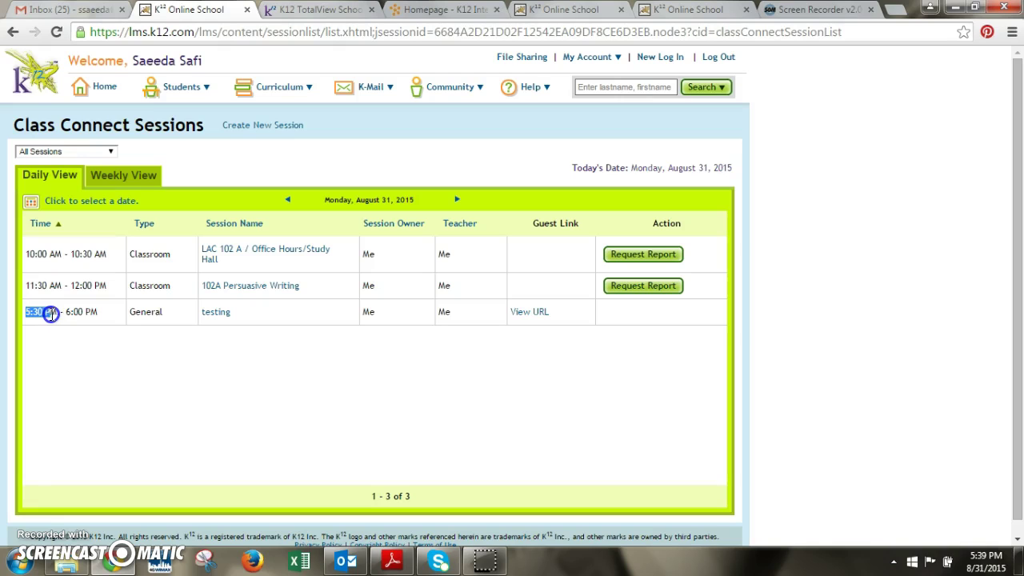
drag(52, 314, 56, 314)
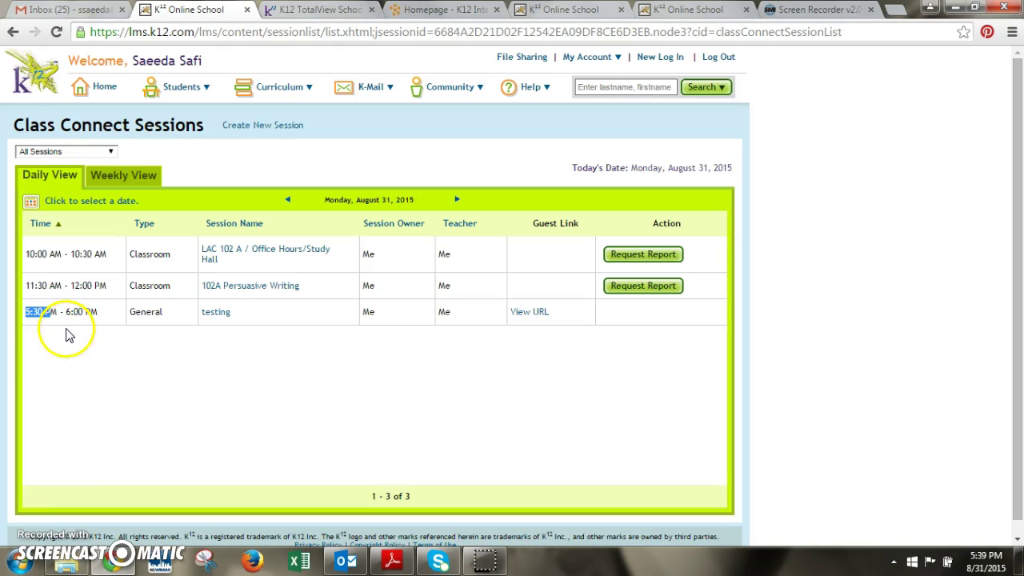
click(67, 332)
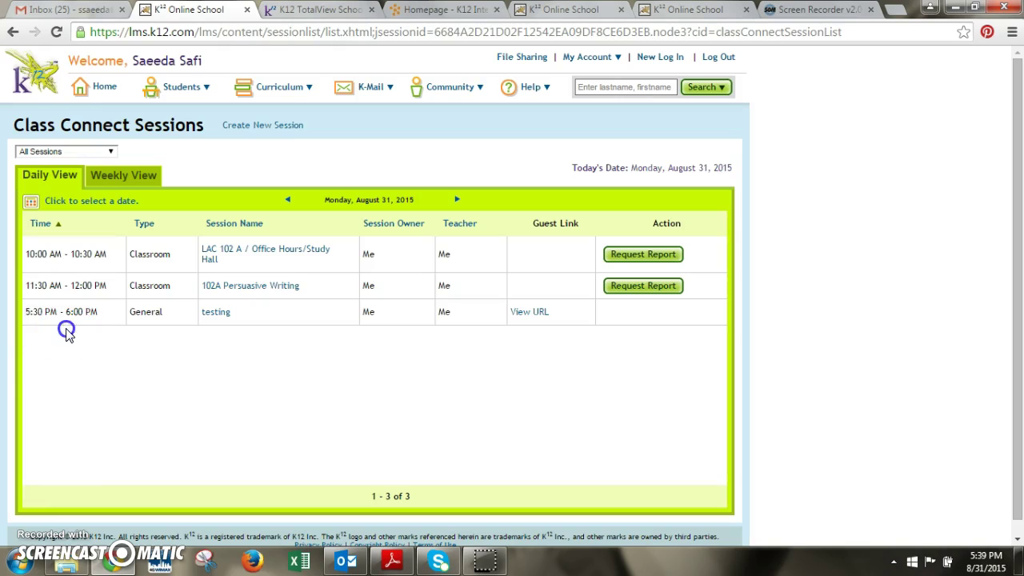
click(663, 320)
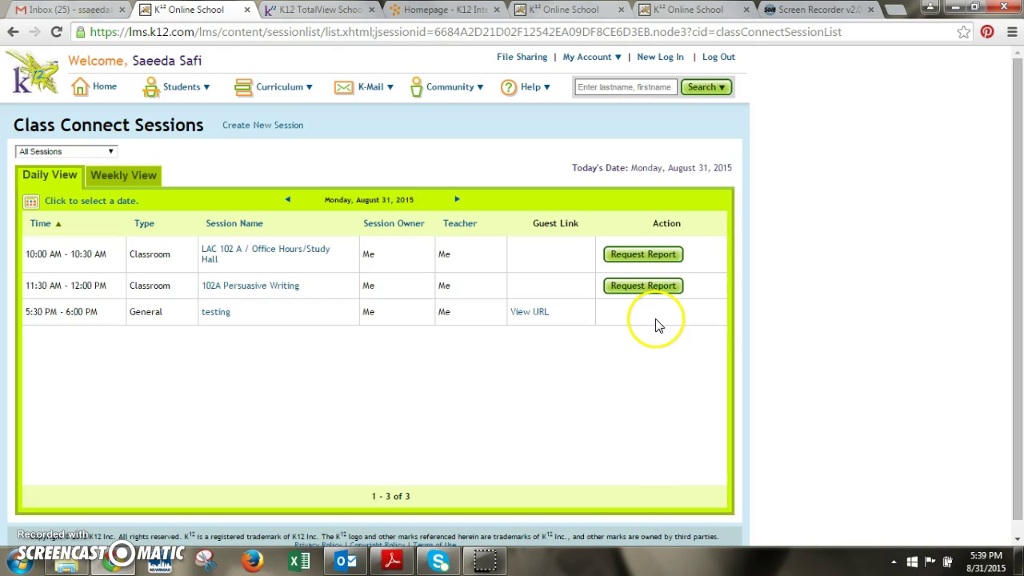